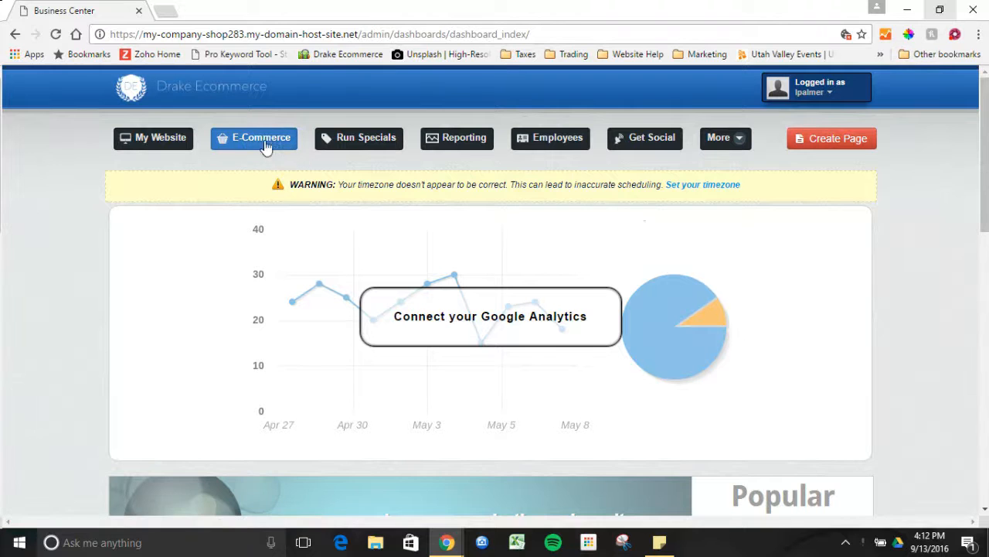
Open the Category Management page of the E-Commerce section and bring up the category tree.
{"action": "left_click", "coordinate": [259, 143]}
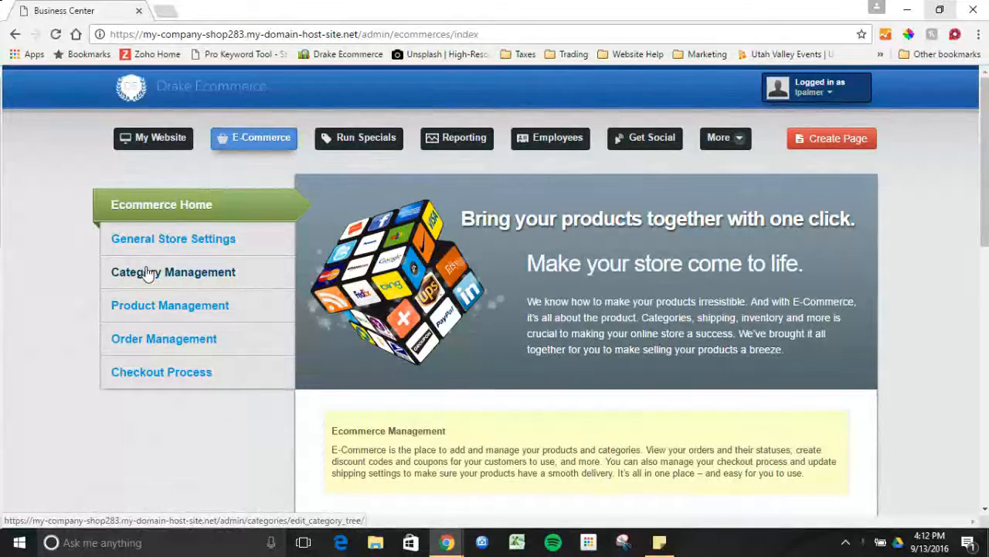
{"action": "left_click", "coordinate": [147, 273]}
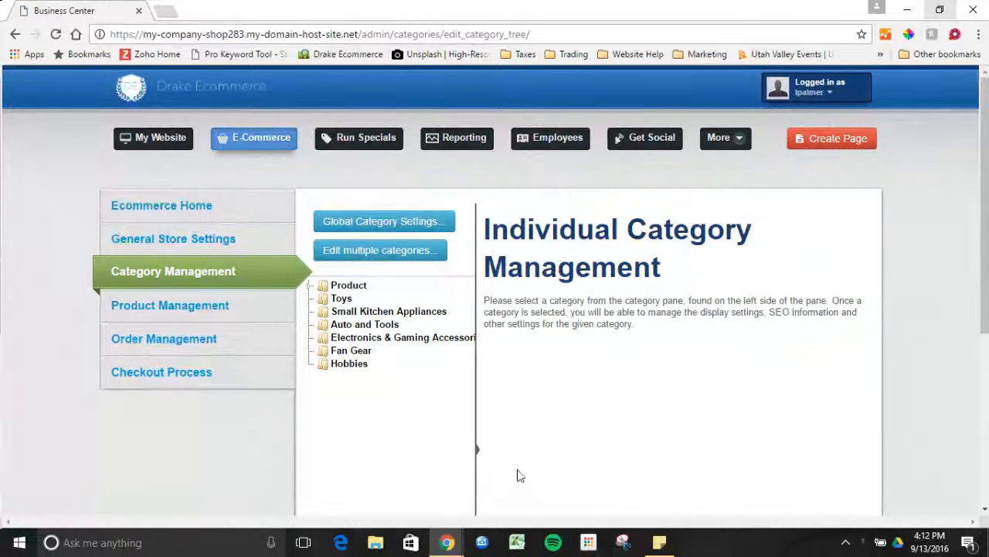
{"action": "left_click_drag", "start_coordinate": [988, 179], "coordinate": [987, 211]}
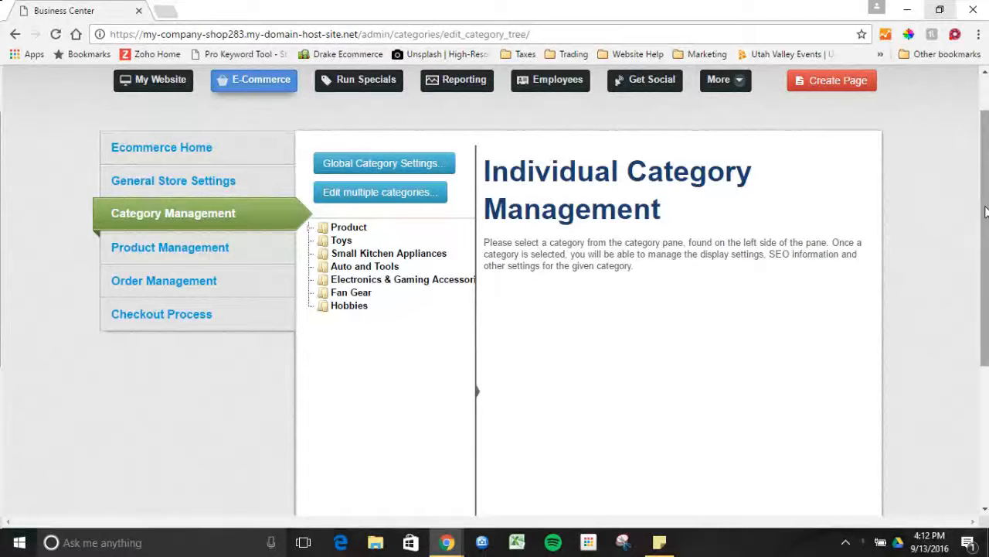
{"action": "left_click_drag", "start_coordinate": [986, 211], "coordinate": [986, 230]}
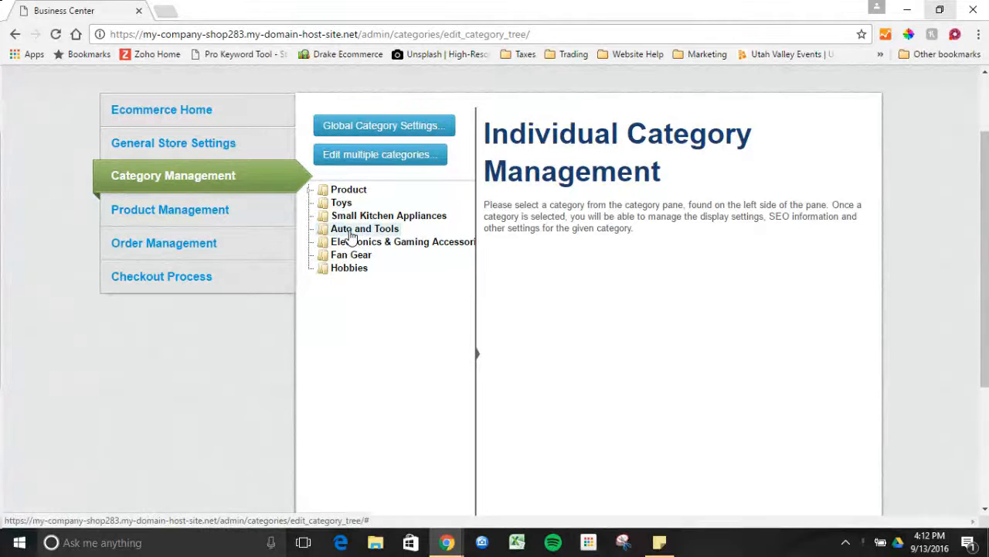
Open the Small Kitchen Appliances category and review its basic settings, description and image.
{"action": "left_click", "coordinate": [355, 222]}
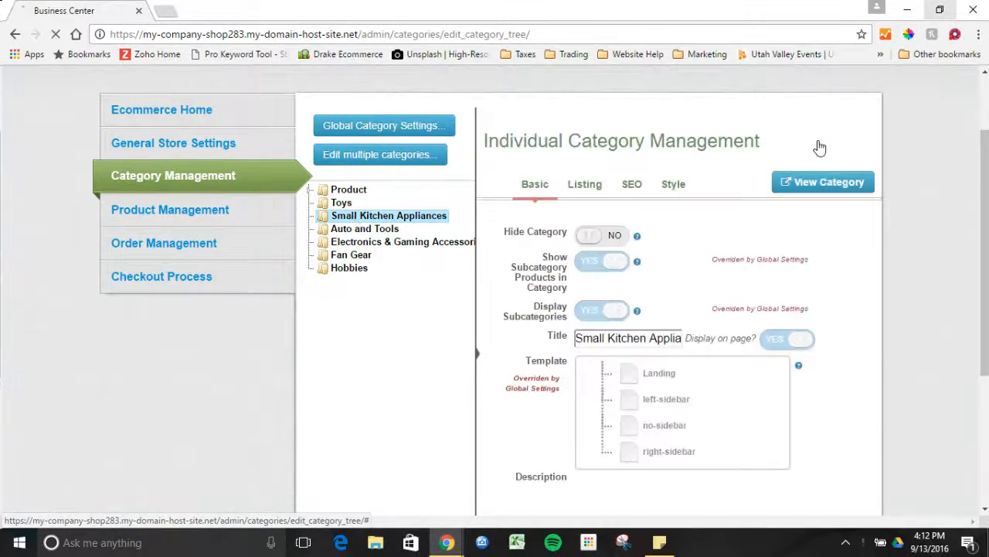
{"action": "left_click_drag", "start_coordinate": [986, 222], "coordinate": [985, 300]}
{"action": "scroll", "coordinate": [511, 298], "scroll_direction": "up", "scroll_amount": 3}
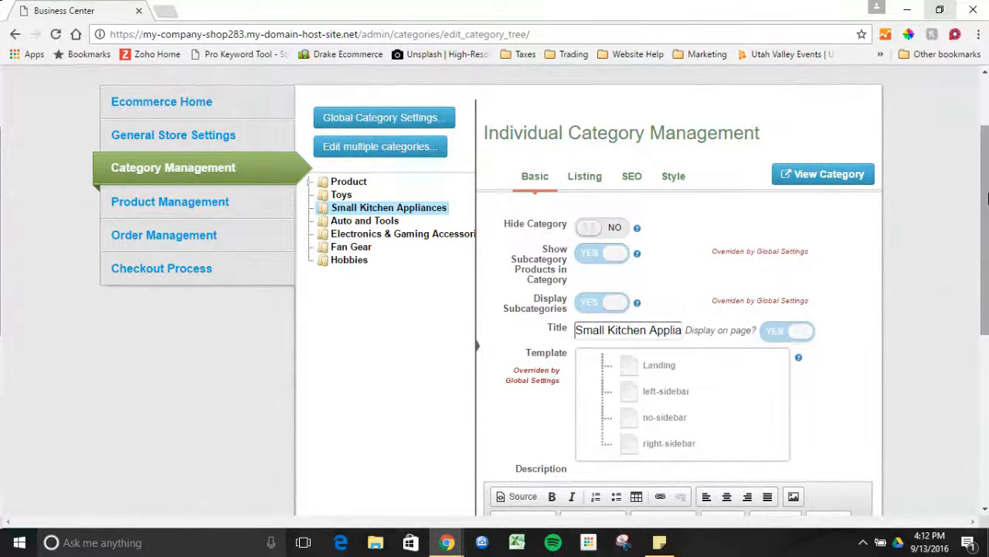
{"action": "left_click_drag", "start_coordinate": [987, 199], "coordinate": [981, 307]}
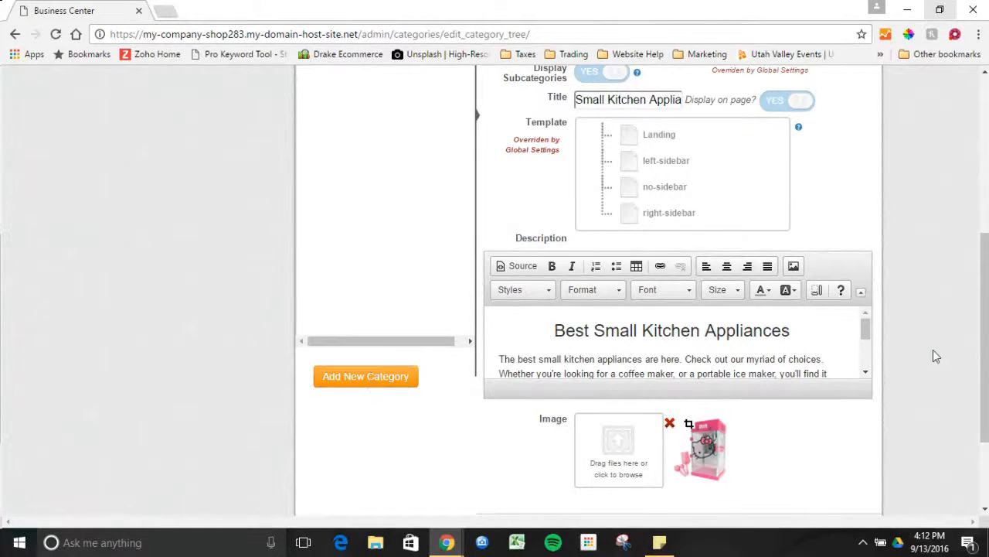
Add a new subcategory named "toasters" under Small Kitchen Appliances.
{"action": "left_click_drag", "start_coordinate": [986, 353], "coordinate": [985, 271]}
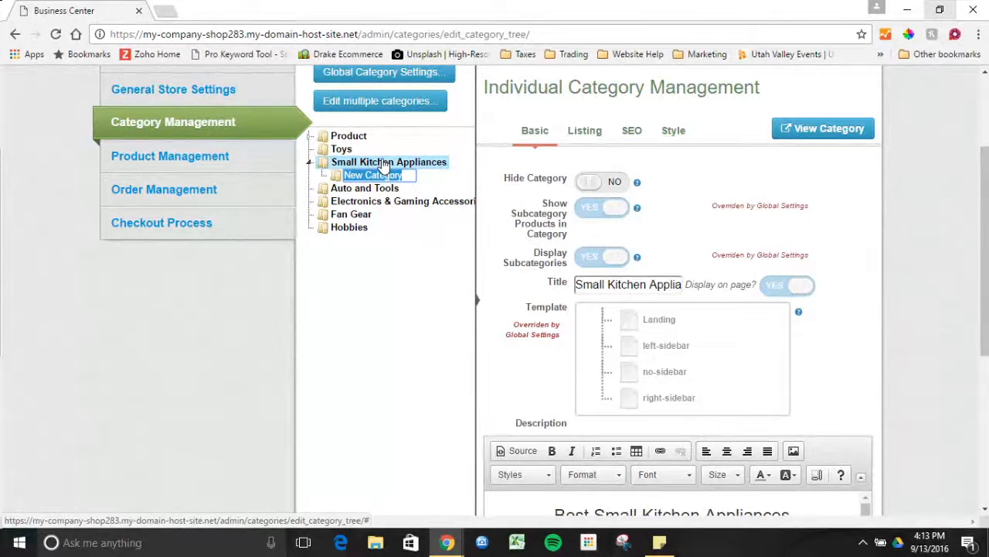
{"action": "left_click", "coordinate": [360, 177]}
{"action": "key", "text": "ctrl+a"}
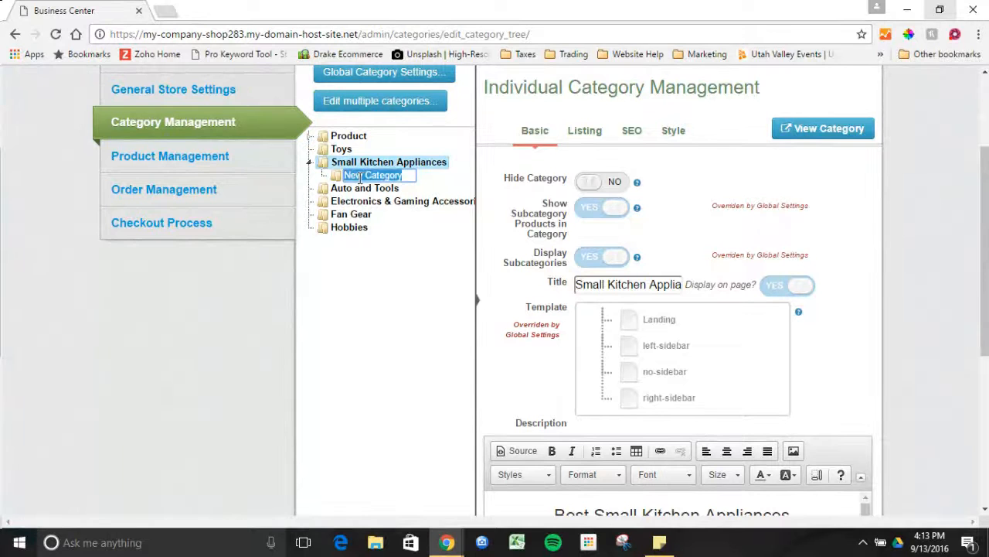
{"action": "type", "text": "toasters"}
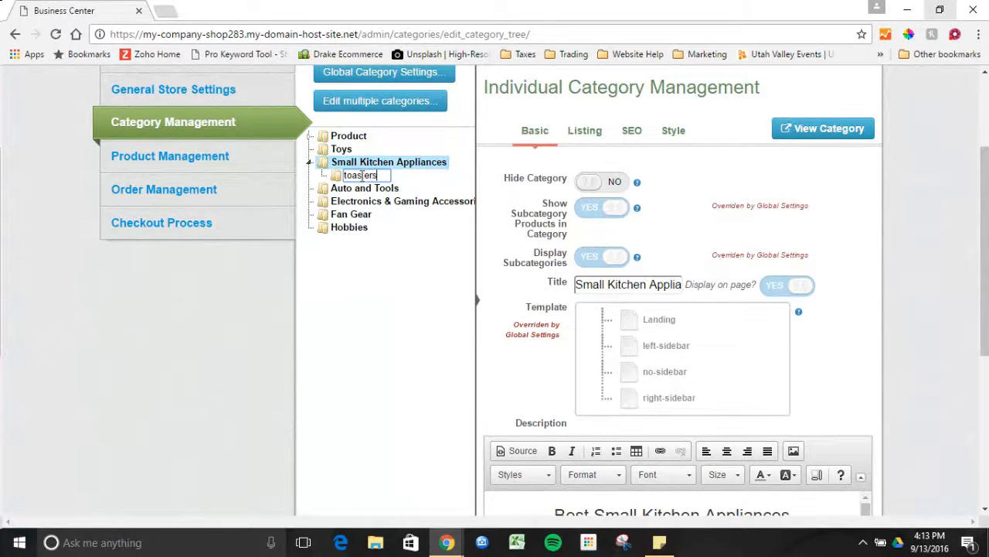
{"action": "key", "text": "Return"}
Move the toasters category out of Small Kitchen Appliances to the top level of the tree, below Hobbies.
{"action": "left_click", "coordinate": [377, 177]}
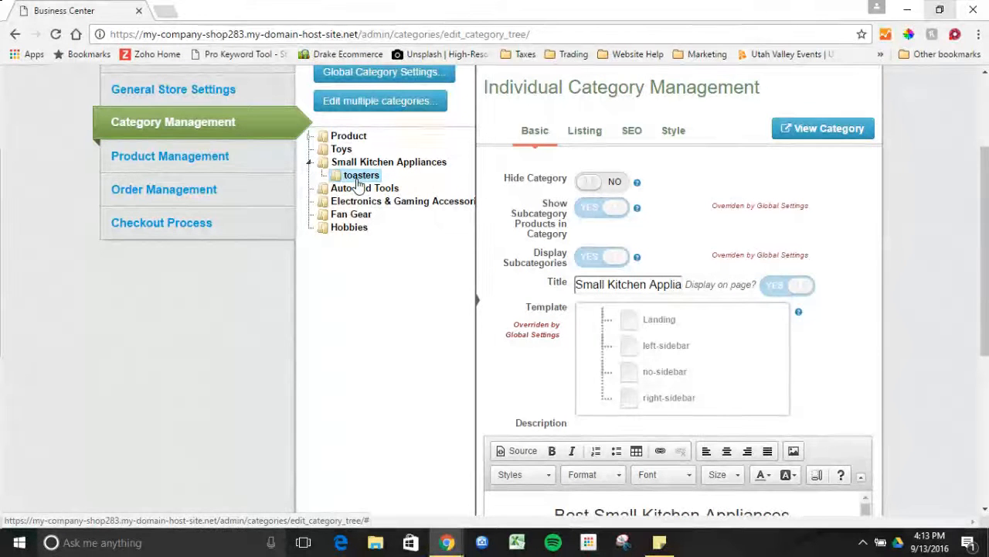
{"action": "left_click_drag", "start_coordinate": [339, 180], "coordinate": [344, 240]}
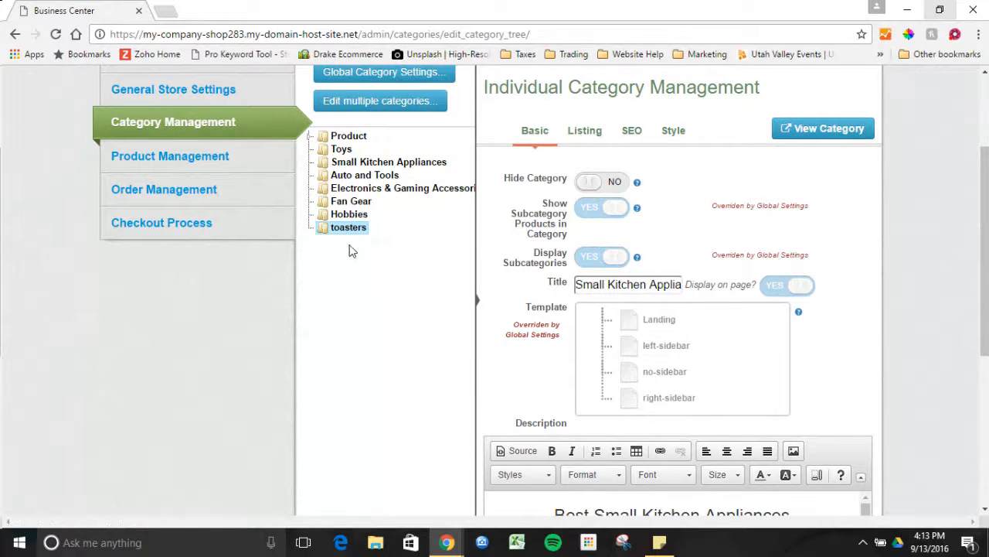
{"action": "left_click", "coordinate": [349, 164]}
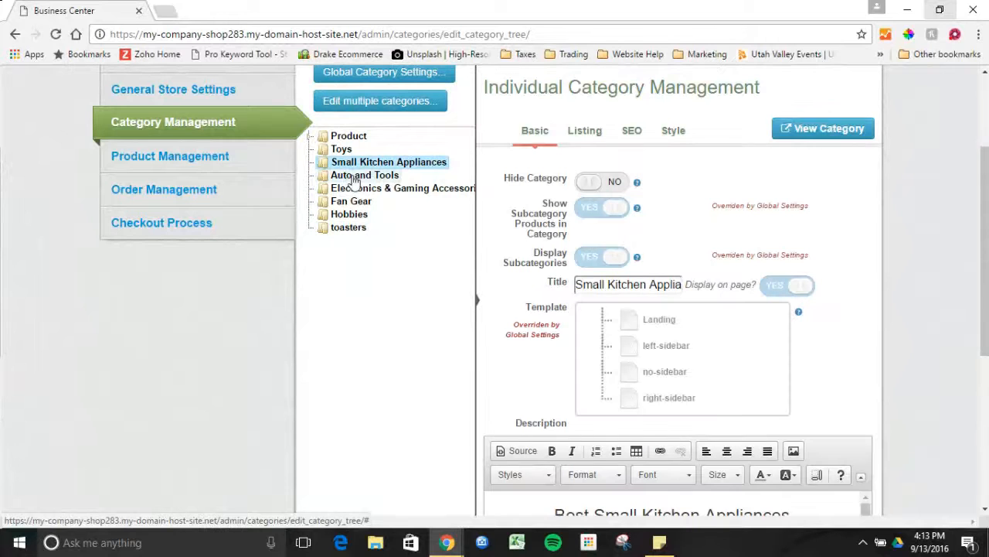
{"action": "scroll", "coordinate": [988, 224], "scroll_direction": "up", "scroll_amount": 1}
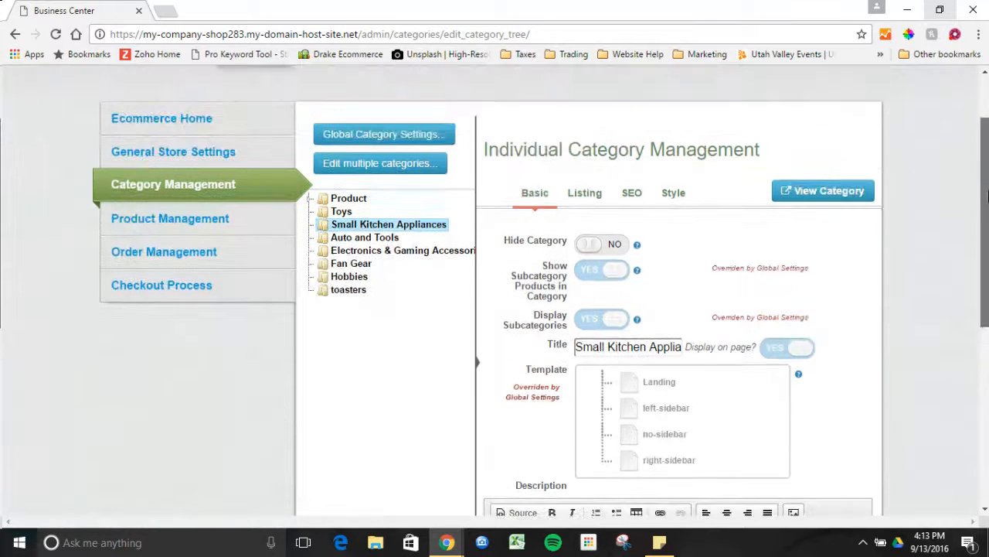
Delete the toasters category and confirm the deletion.
{"action": "left_click", "coordinate": [342, 293]}
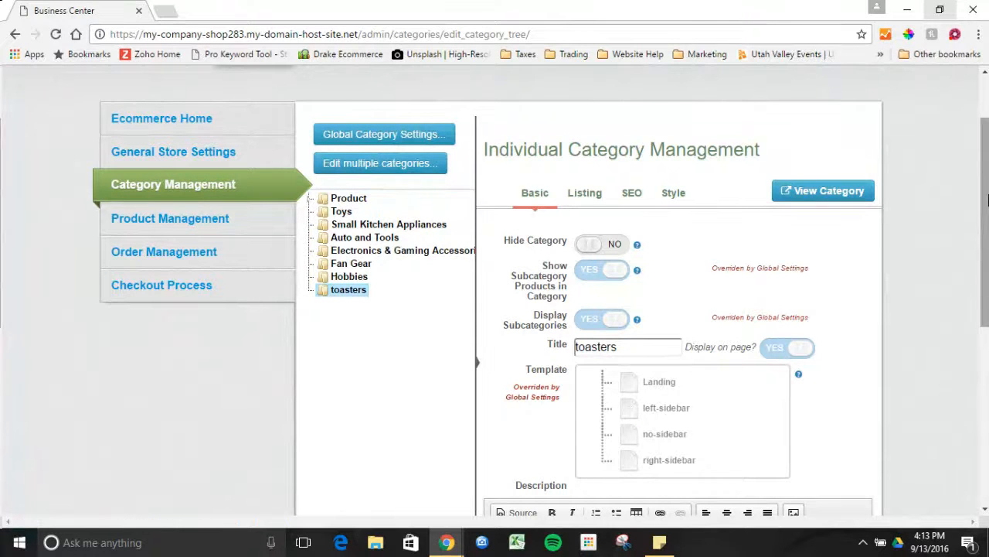
{"action": "left_click_drag", "start_coordinate": [988, 199], "coordinate": [974, 347]}
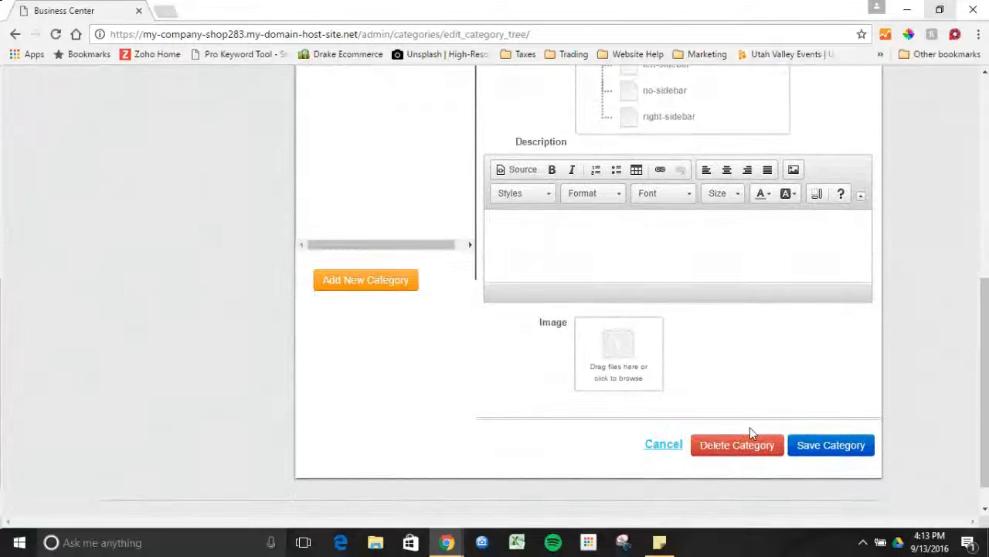
{"action": "left_click", "coordinate": [736, 452]}
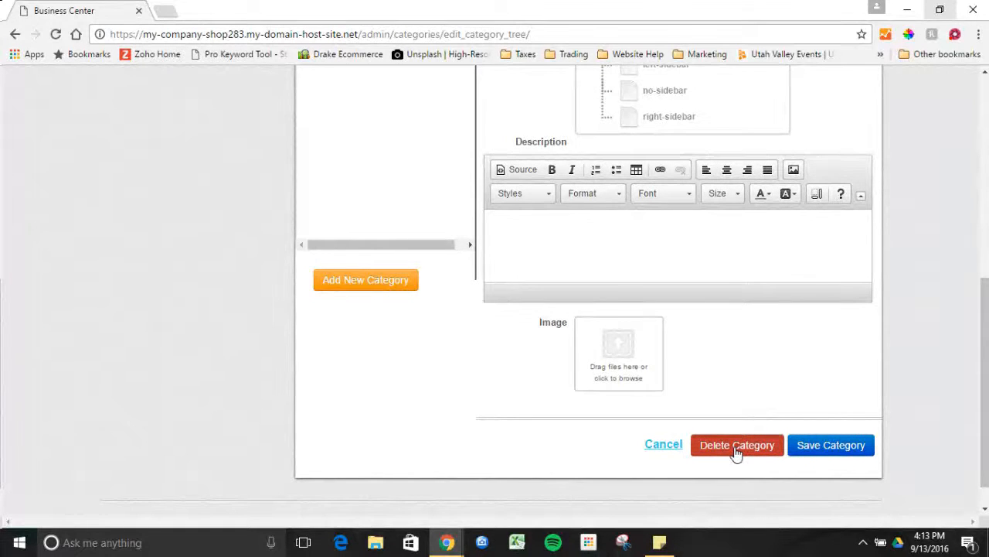
{"action": "left_click", "coordinate": [565, 122]}
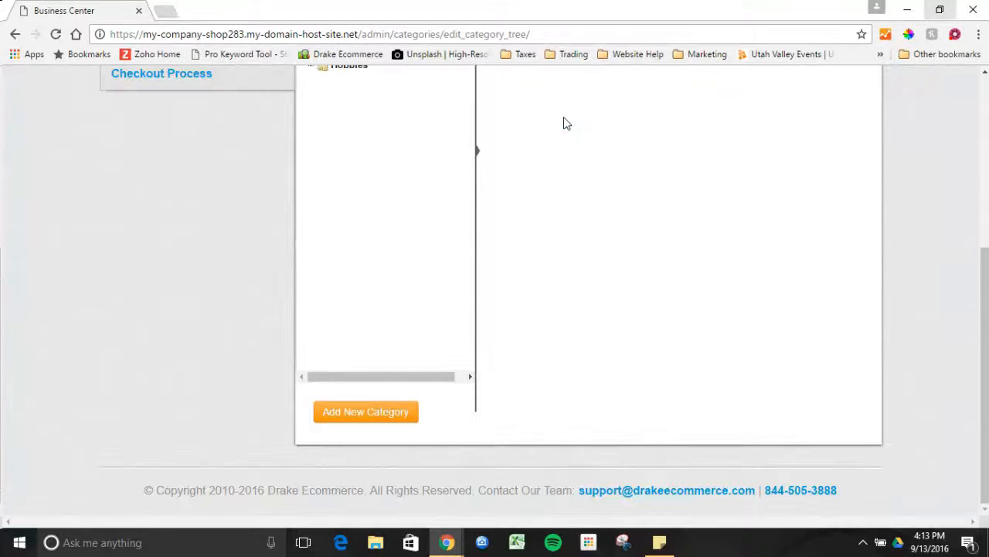
Open the Global Category Settings and review the display options and their category override switches.
{"action": "left_click_drag", "start_coordinate": [987, 400], "coordinate": [987, 265]}
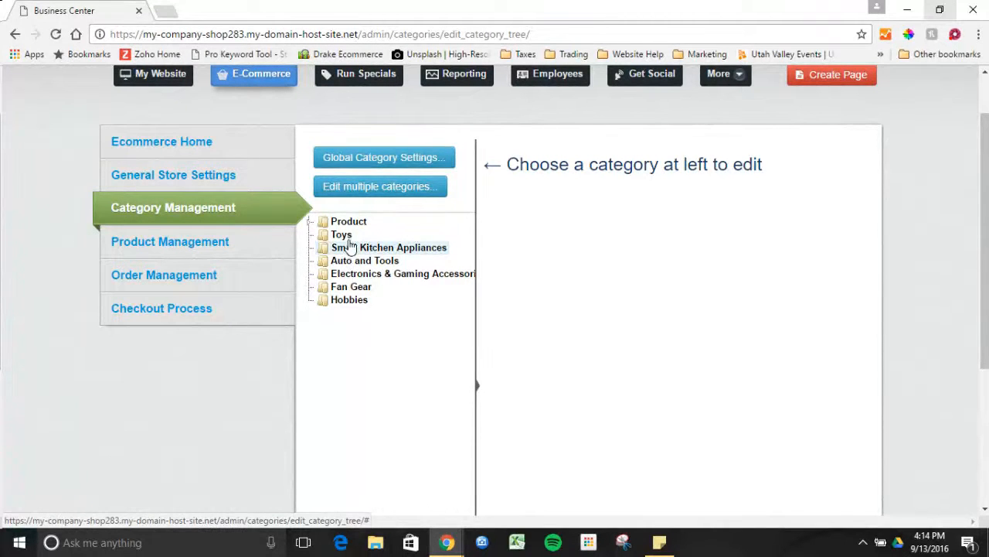
{"action": "left_click", "coordinate": [378, 169]}
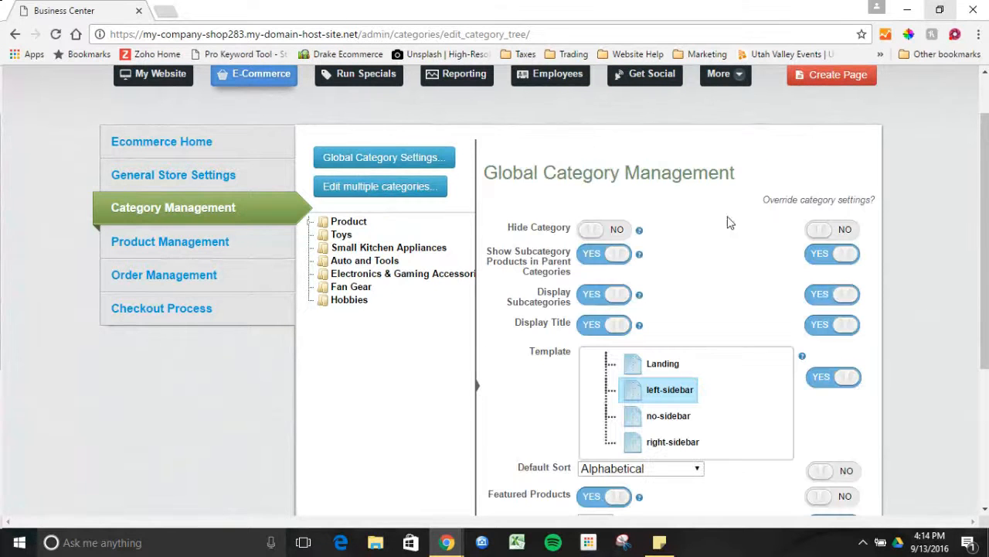
{"action": "left_click_drag", "start_coordinate": [983, 214], "coordinate": [980, 277]}
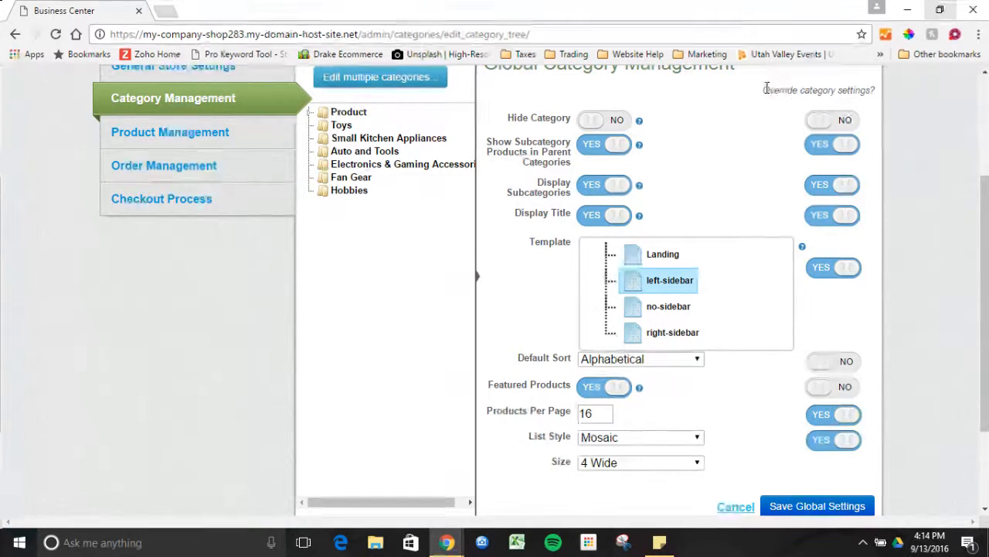
{"action": "left_click_drag", "start_coordinate": [769, 90], "coordinate": [841, 91]}
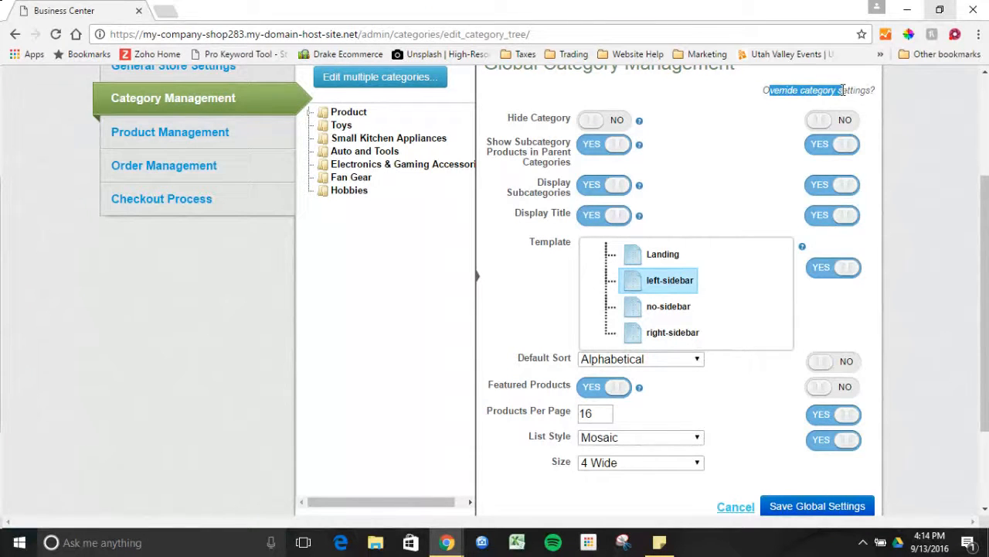
{"action": "left_click", "coordinate": [848, 91]}
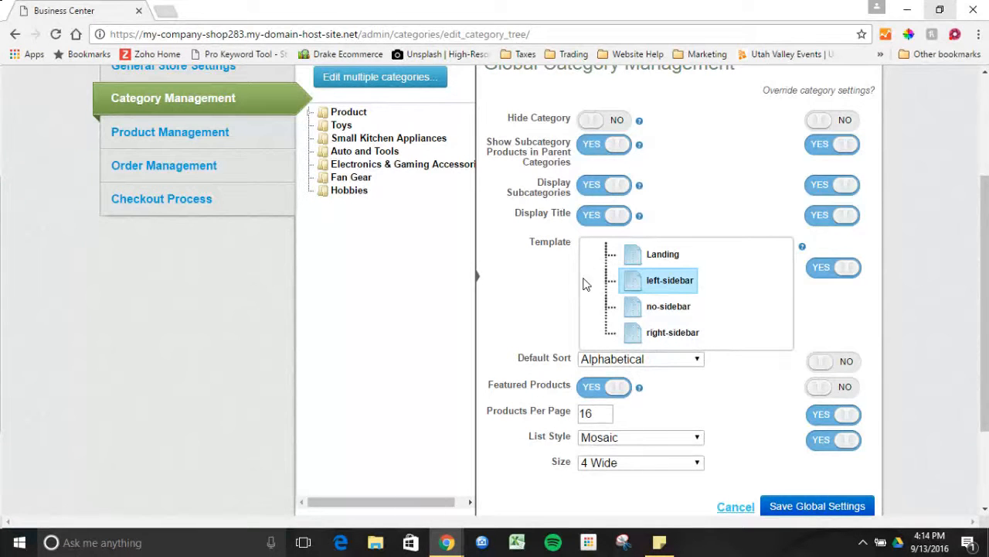
Choose Mosaic as the global list style and set the size to 3 Wide.
{"action": "left_click_drag", "start_coordinate": [985, 280], "coordinate": [986, 316]}
{"action": "left_click", "coordinate": [670, 374]}
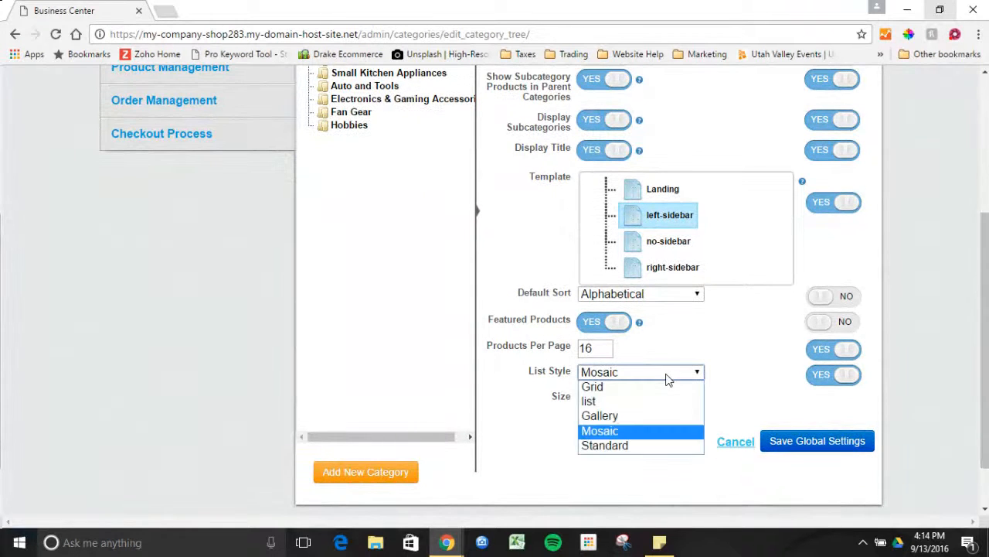
{"action": "left_click", "coordinate": [654, 435]}
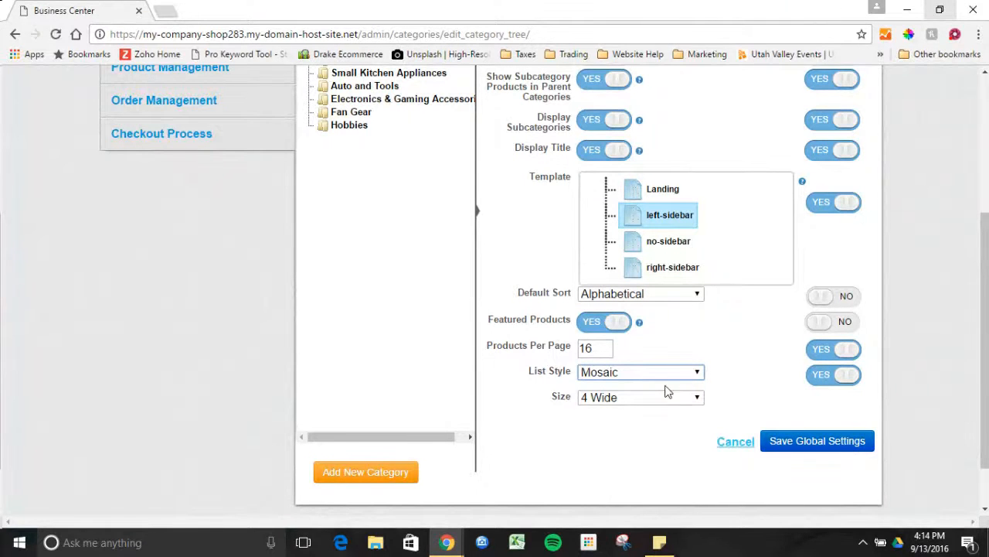
{"action": "left_click", "coordinate": [667, 378]}
{"action": "left_click", "coordinate": [667, 377]}
{"action": "left_click", "coordinate": [661, 400]}
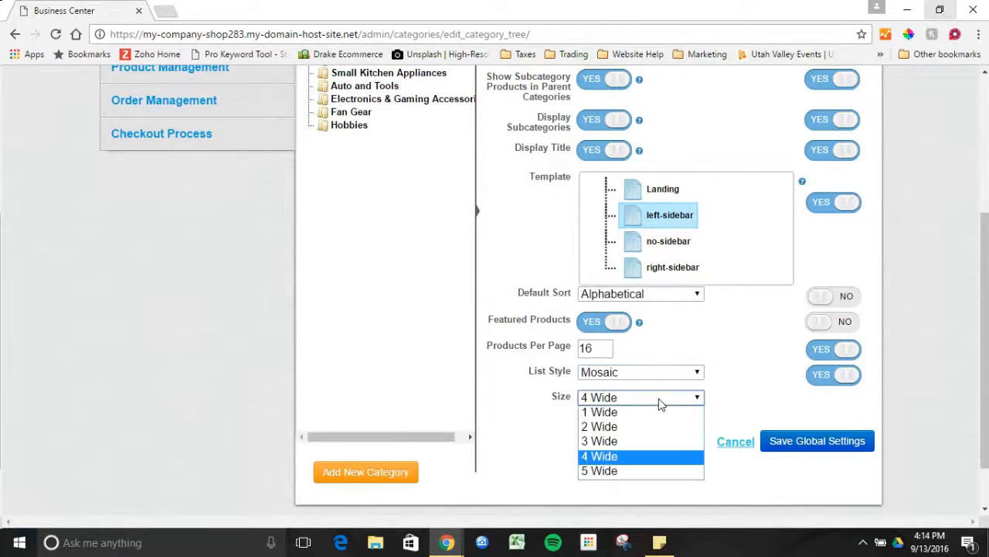
{"action": "left_click", "coordinate": [642, 436]}
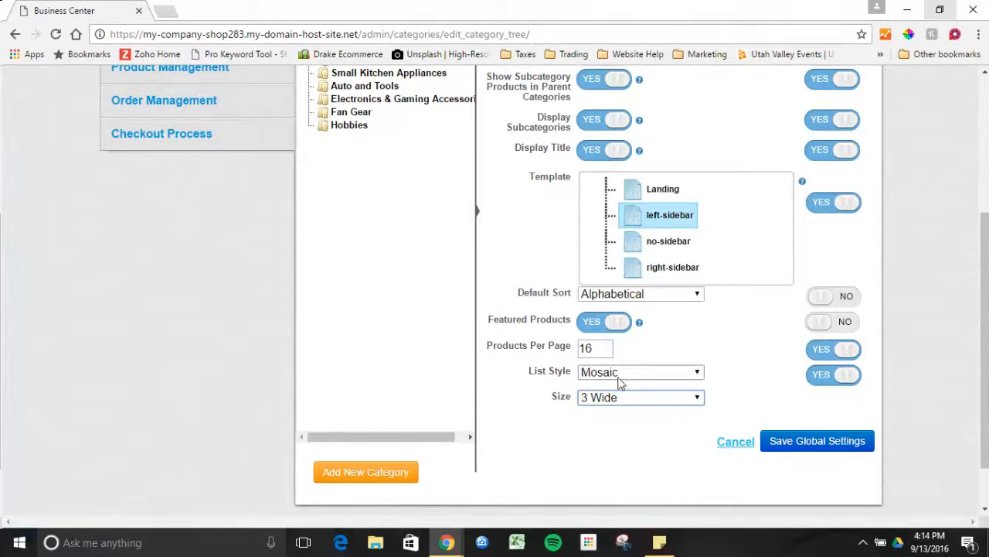
Set the global number of products per page to 21 and save the global settings.
{"action": "left_click", "coordinate": [606, 347]}
{"action": "left_click", "coordinate": [607, 347]}
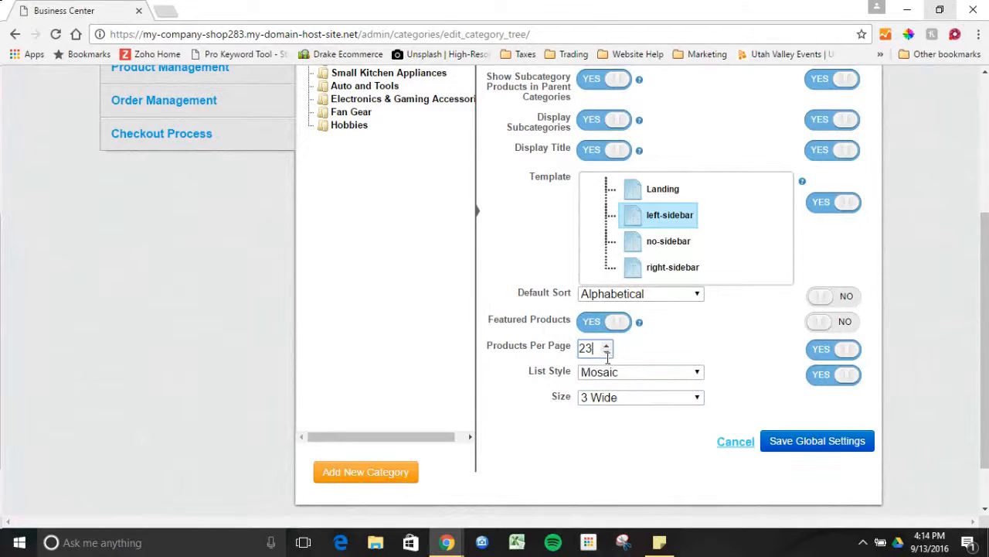
{"action": "left_click", "coordinate": [607, 353]}
{"action": "left_click", "coordinate": [607, 352]}
{"action": "left_click", "coordinate": [797, 453]}
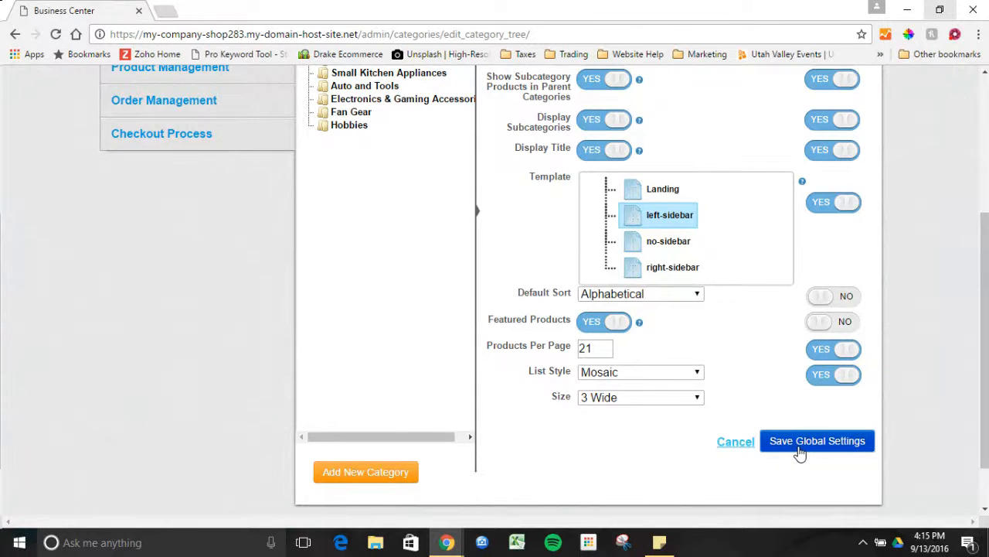
{"action": "left_click", "coordinate": [803, 453]}
Open the Small Kitchen Appliances category and examine its basic settings, including the overridden options and the title.
{"action": "left_click_drag", "start_coordinate": [987, 359], "coordinate": [986, 291]}
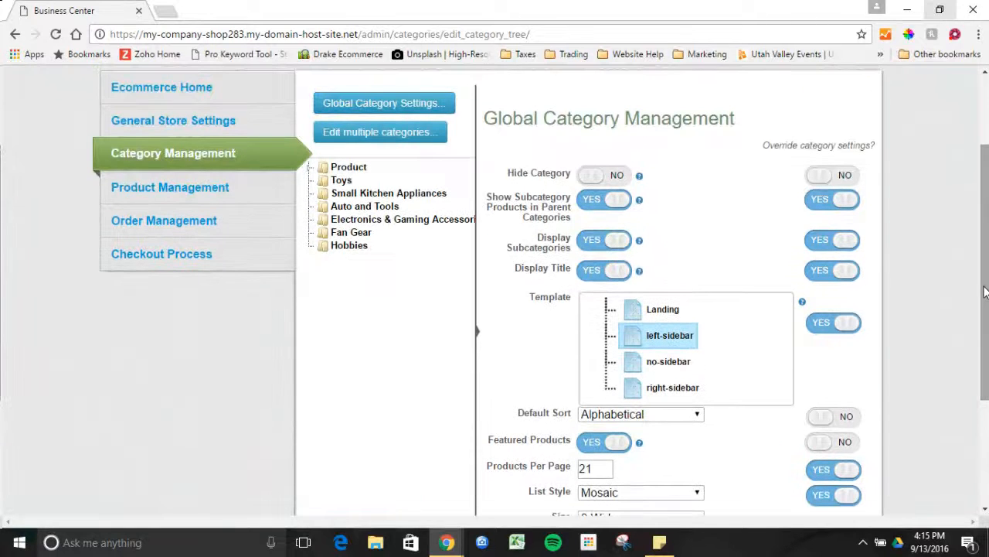
{"action": "left_click", "coordinate": [416, 200]}
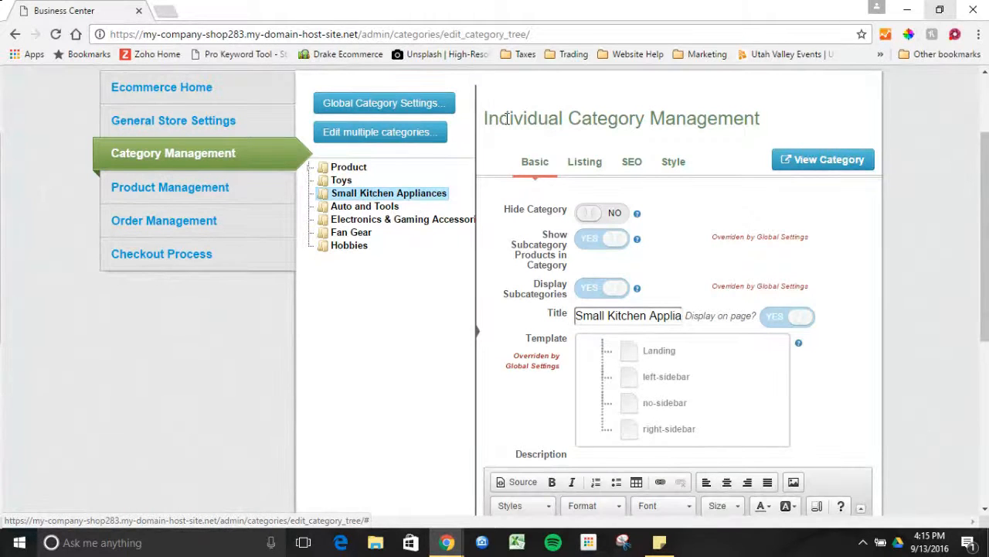
{"action": "left_click_drag", "start_coordinate": [987, 178], "coordinate": [986, 219]}
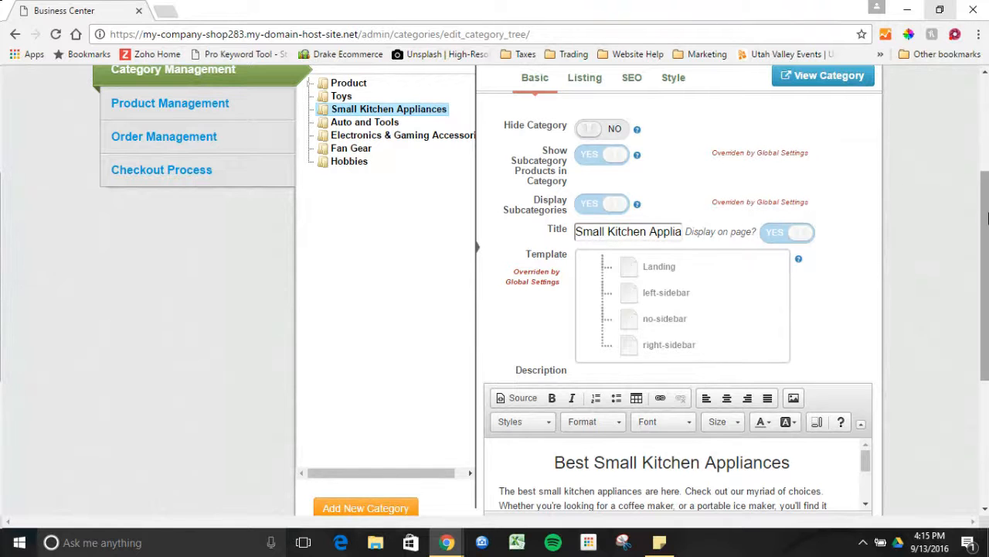
{"action": "mouse_move", "coordinate": [987, 219]}
{"action": "left_mouse_down"}
{"action": "mouse_move", "coordinate": [988, 232]}
{"action": "mouse_move", "coordinate": [987, 203]}
{"action": "left_mouse_up"}
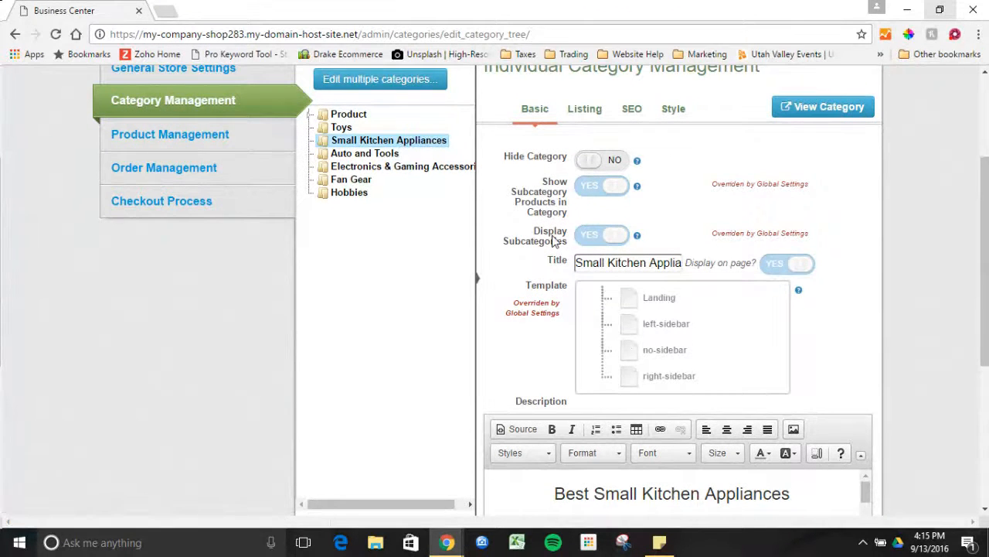
{"action": "triple_click", "coordinate": [607, 265]}
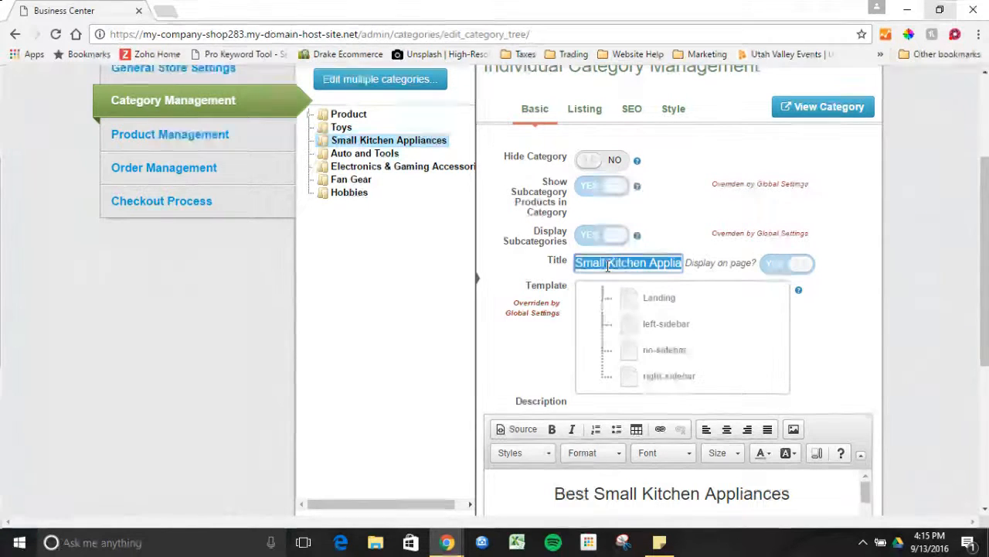
{"action": "left_click", "coordinate": [633, 264]}
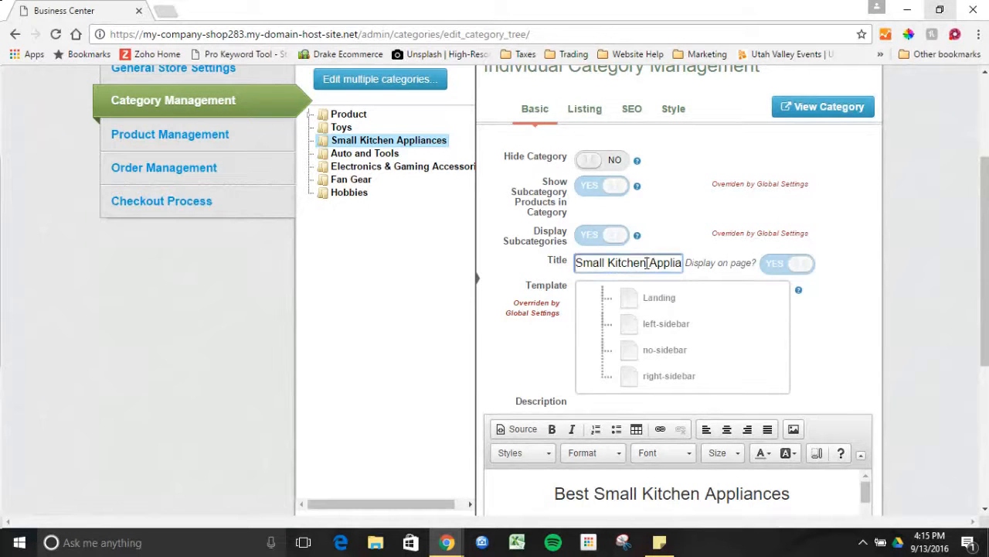
Save the Small Kitchen Appliances category and review its template and description text.
{"action": "left_click_drag", "start_coordinate": [984, 247], "coordinate": [983, 376]}
{"action": "left_click", "coordinate": [857, 452]}
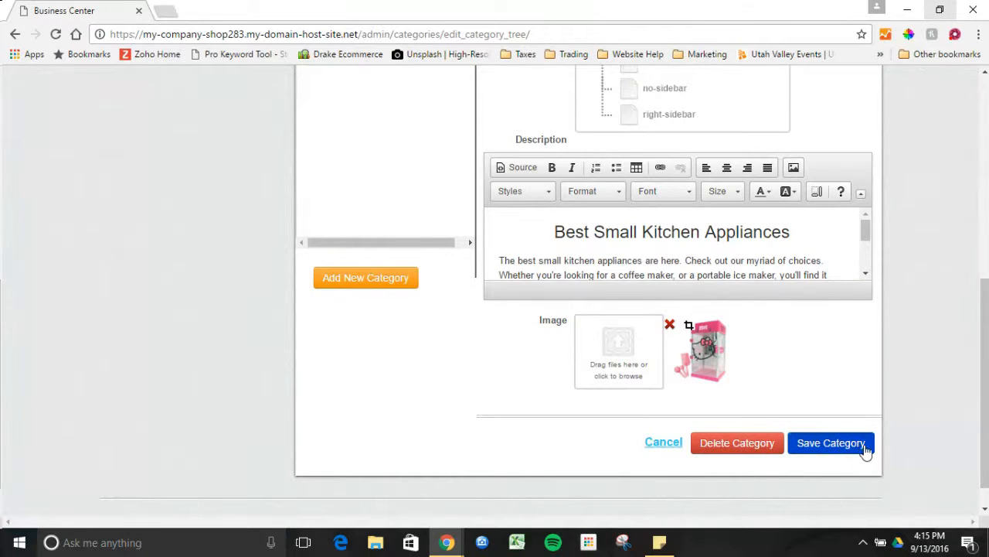
{"action": "left_click_drag", "start_coordinate": [986, 456], "coordinate": [987, 343]}
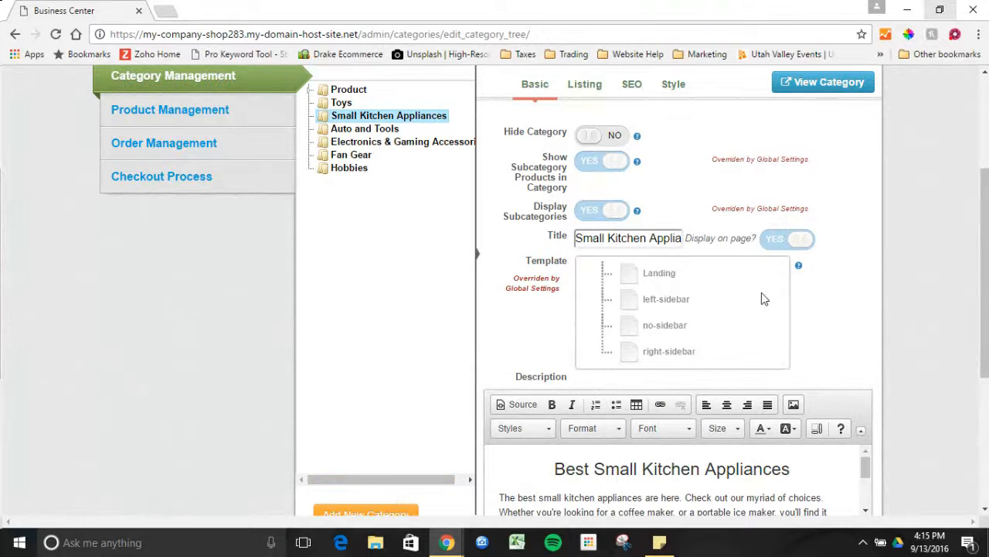
{"action": "left_click_drag", "start_coordinate": [987, 285], "coordinate": [983, 333]}
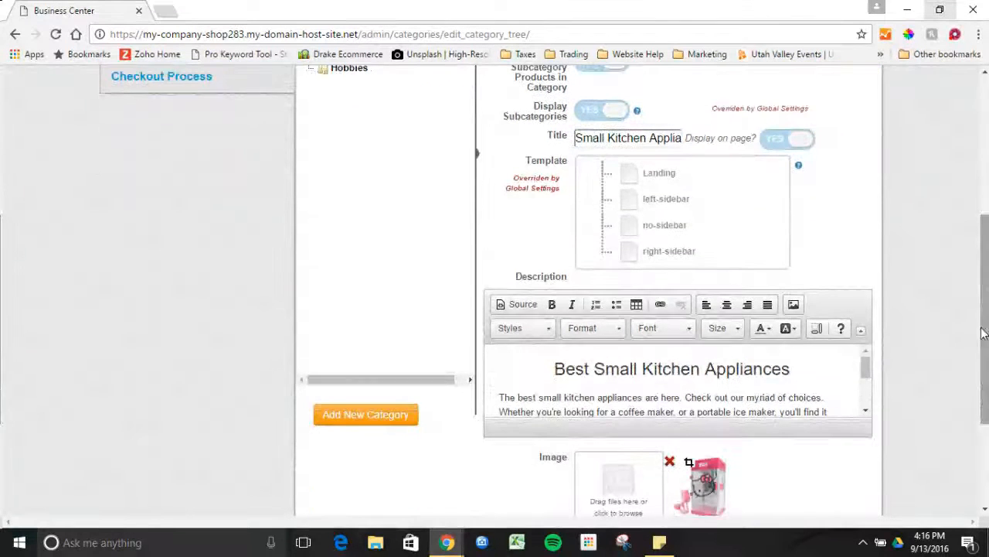
{"action": "mouse_move", "coordinate": [865, 362]}
{"action": "left_mouse_down"}
{"action": "mouse_move", "coordinate": [865, 397]}
{"action": "mouse_move", "coordinate": [865, 368]}
{"action": "left_mouse_up"}
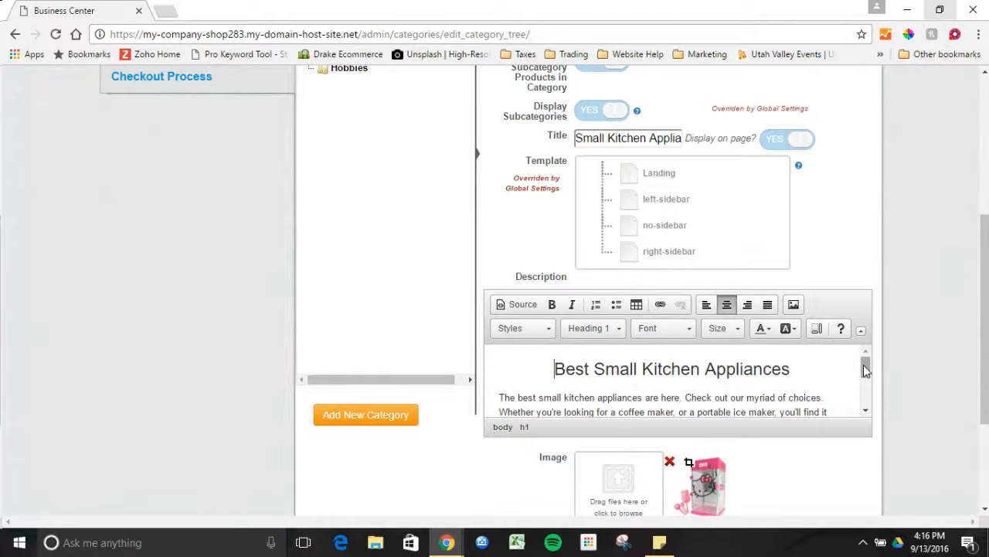
View the Small Kitchen Appliances category on the storefront, check its description and product listing, and close the page.
{"action": "left_click_drag", "start_coordinate": [986, 359], "coordinate": [984, 267]}
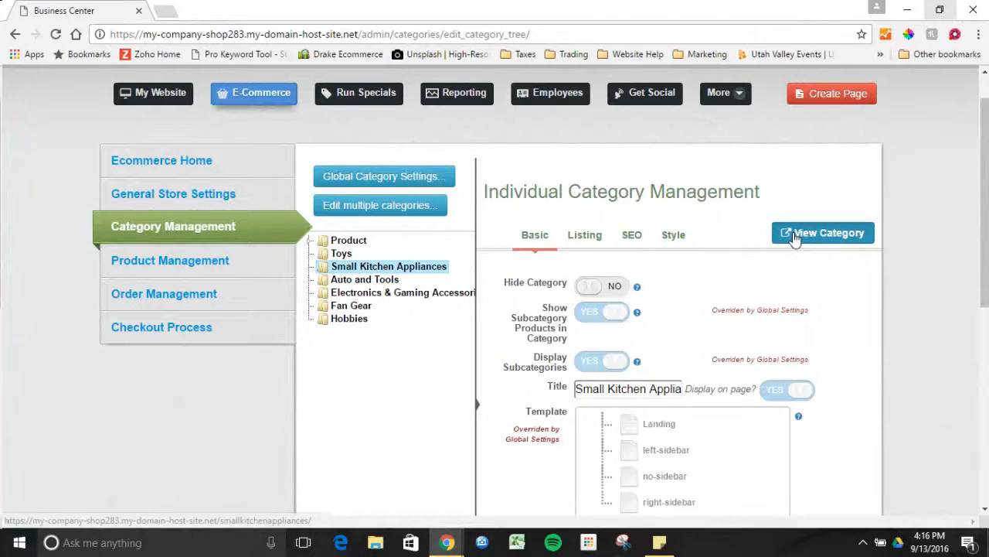
{"action": "left_click", "coordinate": [796, 238]}
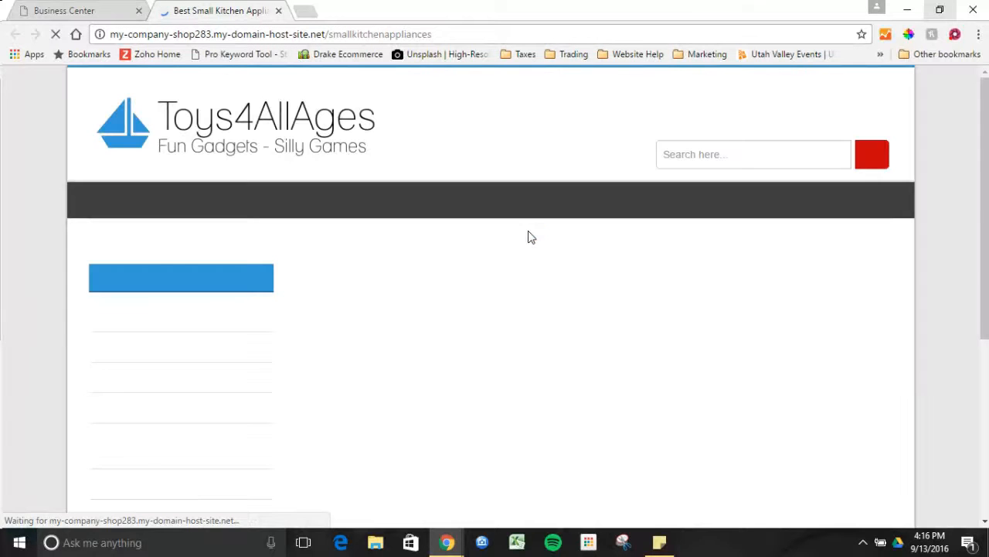
{"action": "scroll", "coordinate": [957, 193], "scroll_direction": "down", "scroll_amount": 2}
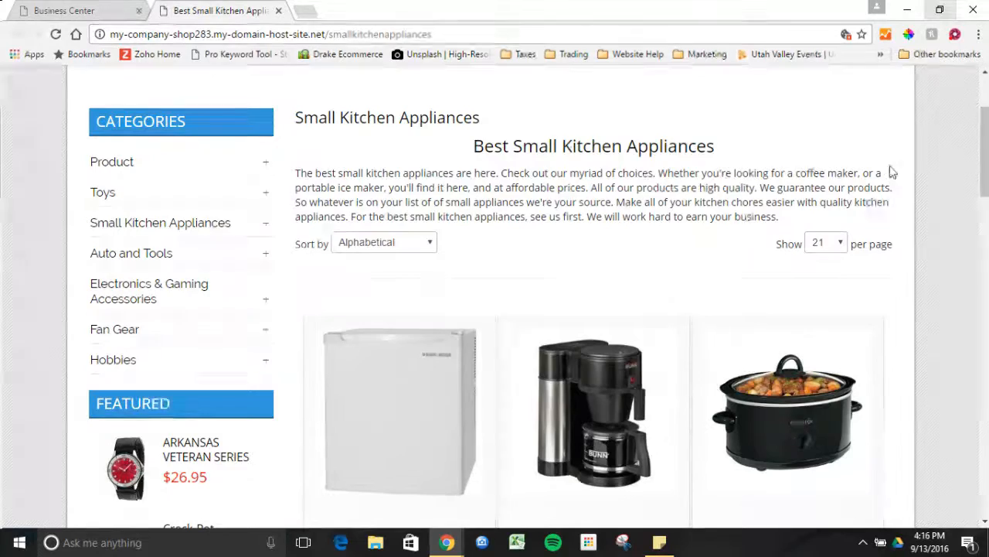
{"action": "mouse_move", "coordinate": [985, 148]}
{"action": "left_mouse_down"}
{"action": "mouse_move", "coordinate": [985, 347]}
{"action": "mouse_move", "coordinate": [985, 139]}
{"action": "left_mouse_up"}
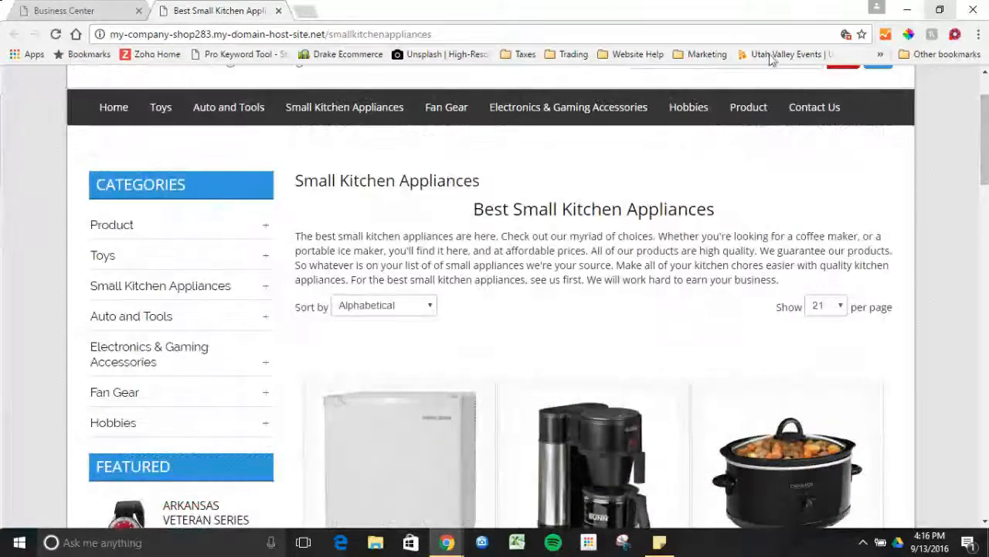
{"action": "left_click", "coordinate": [278, 10]}
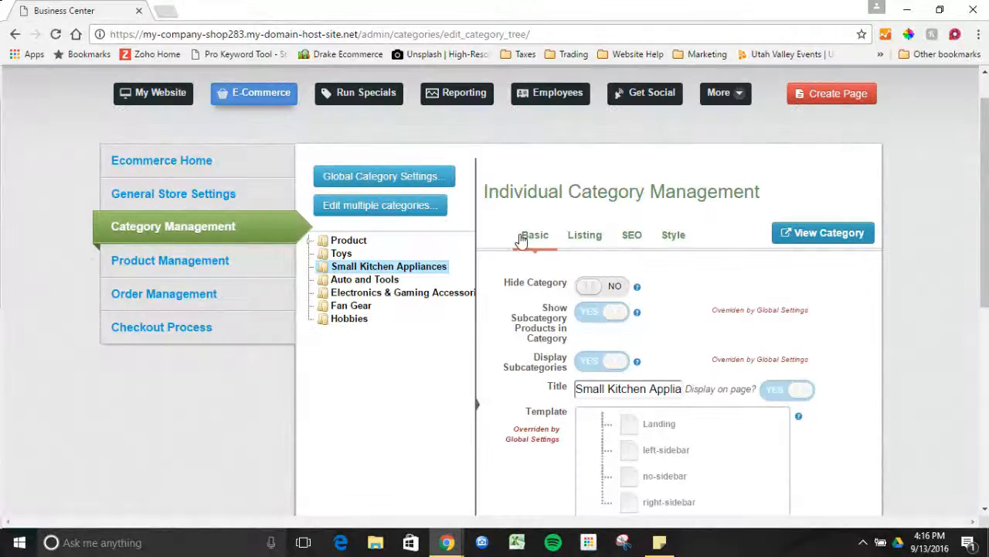
Examine the category's image upload area and current image in the basic settings.
{"action": "left_click_drag", "start_coordinate": [985, 205], "coordinate": [984, 370]}
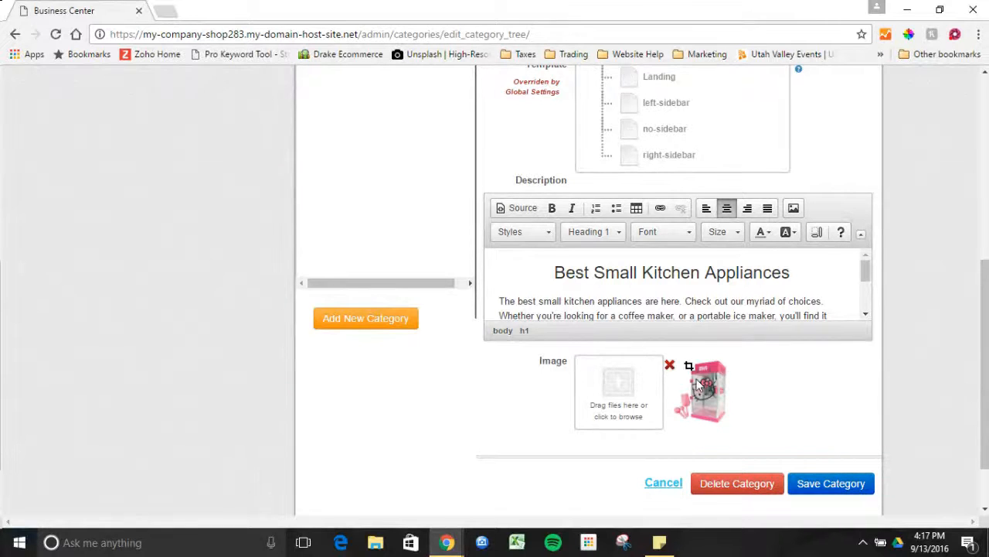
{"action": "mouse_move", "coordinate": [985, 398]}
{"action": "left_mouse_down"}
{"action": "mouse_move", "coordinate": [984, 359]}
{"action": "mouse_move", "coordinate": [982, 387]}
{"action": "left_mouse_up"}
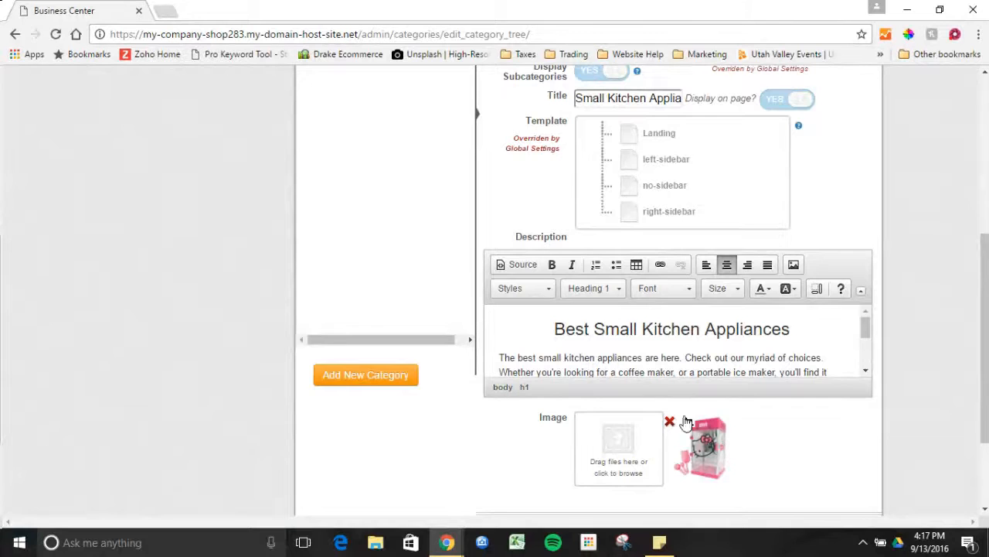
{"action": "left_click_drag", "start_coordinate": [984, 342], "coordinate": [986, 237]}
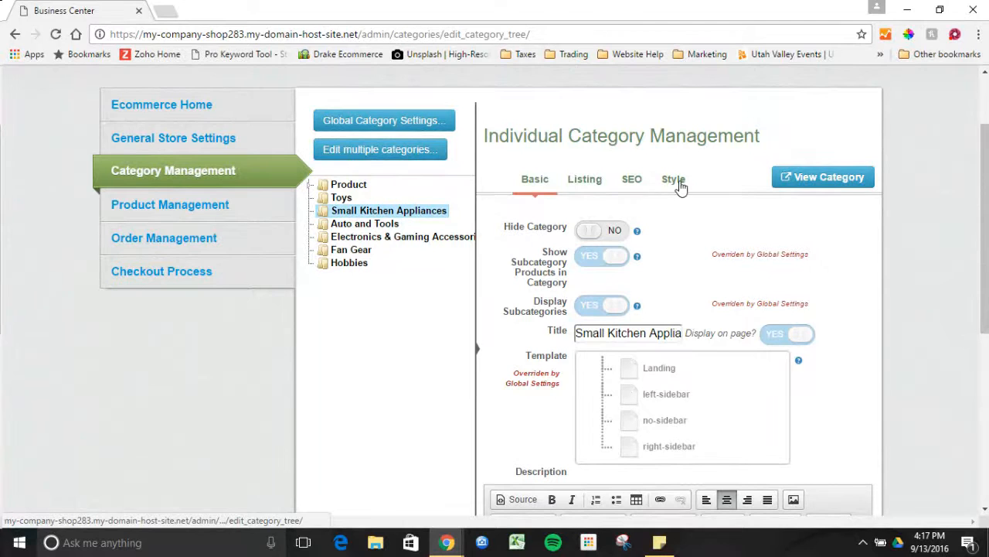
Review the category's listing settings and try switching Featured Products on and back off.
{"action": "left_click", "coordinate": [576, 184]}
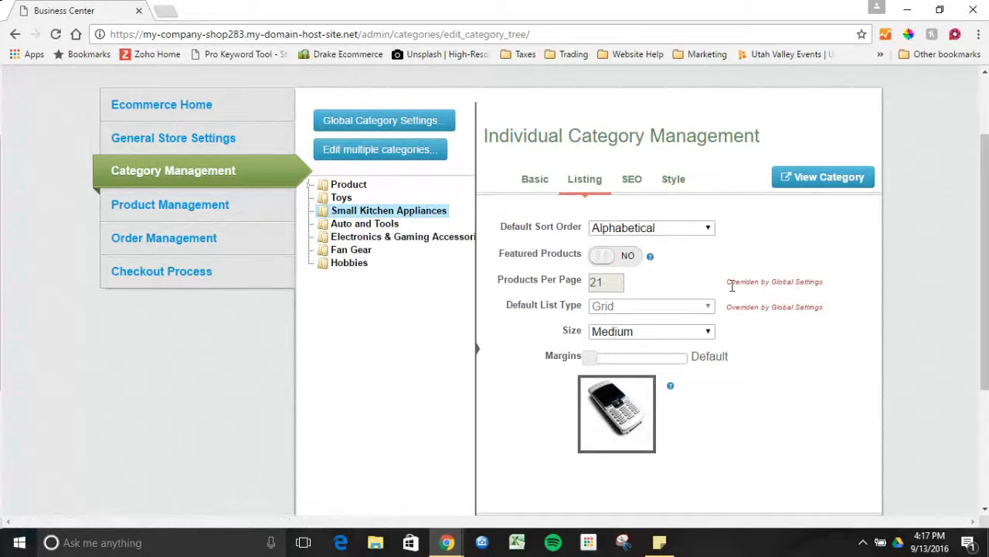
{"action": "left_click_drag", "start_coordinate": [732, 286], "coordinate": [824, 286]}
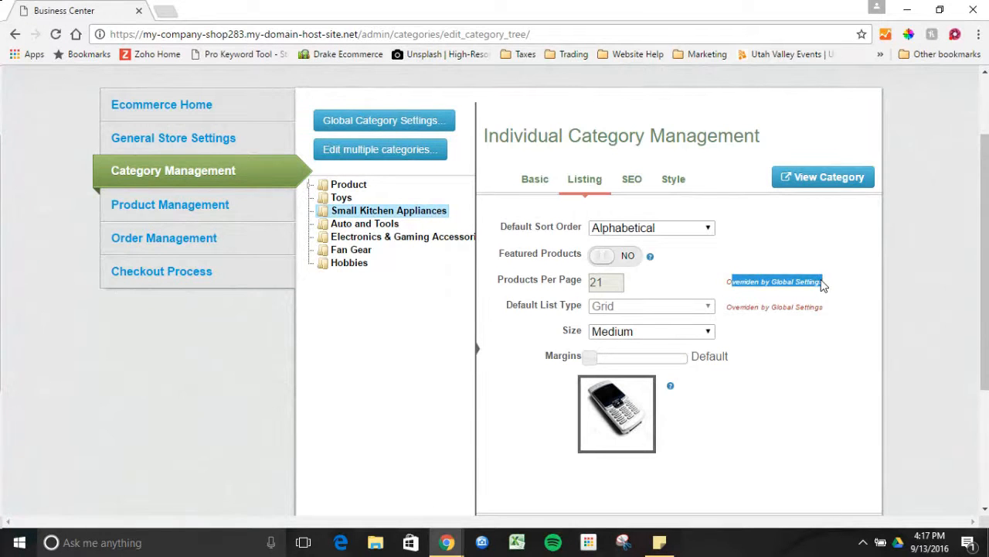
{"action": "left_click", "coordinate": [817, 269]}
{"action": "left_click", "coordinate": [611, 262]}
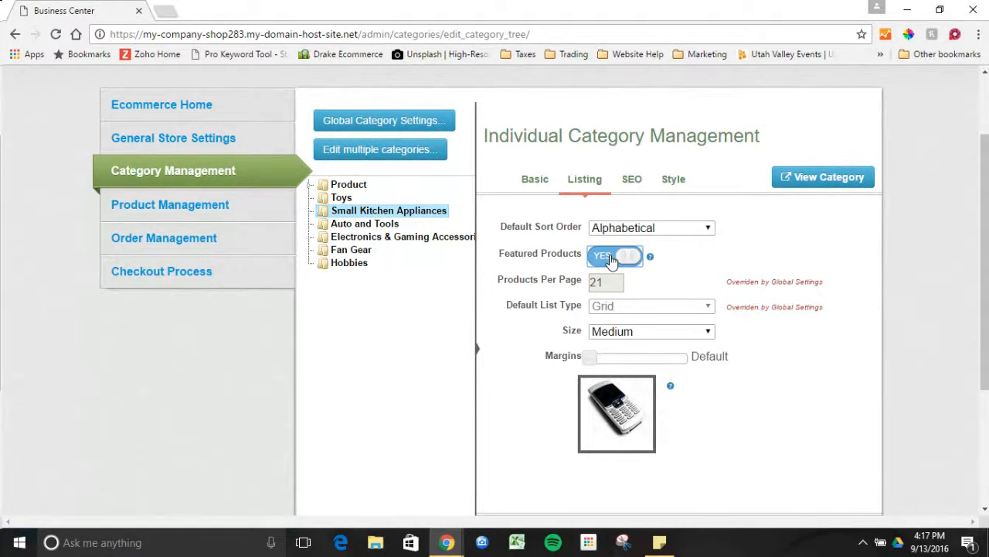
{"action": "left_click", "coordinate": [611, 261]}
Set the category's listing size to Large and try a 20 px margin, returning the margins to Default.
{"action": "left_click", "coordinate": [637, 332]}
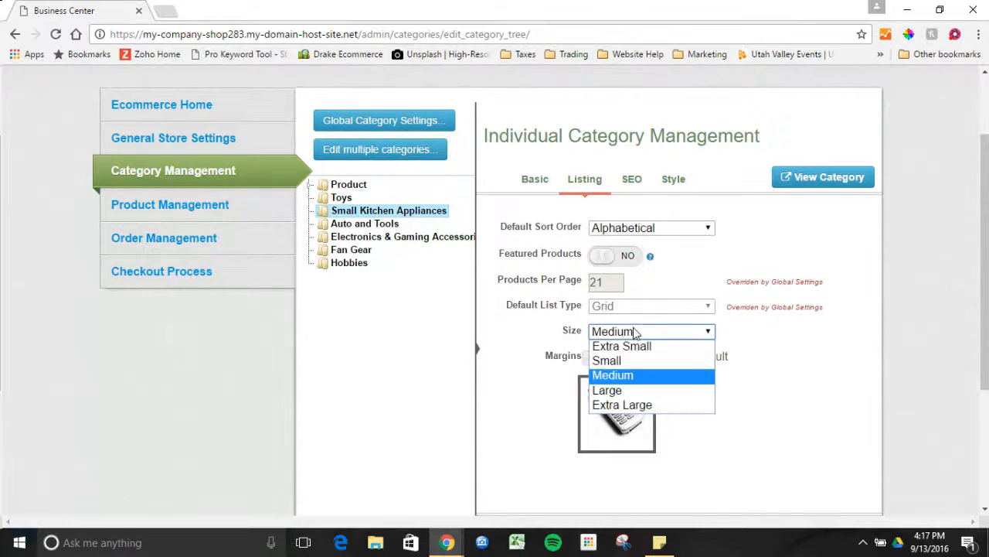
{"action": "left_click", "coordinate": [627, 391]}
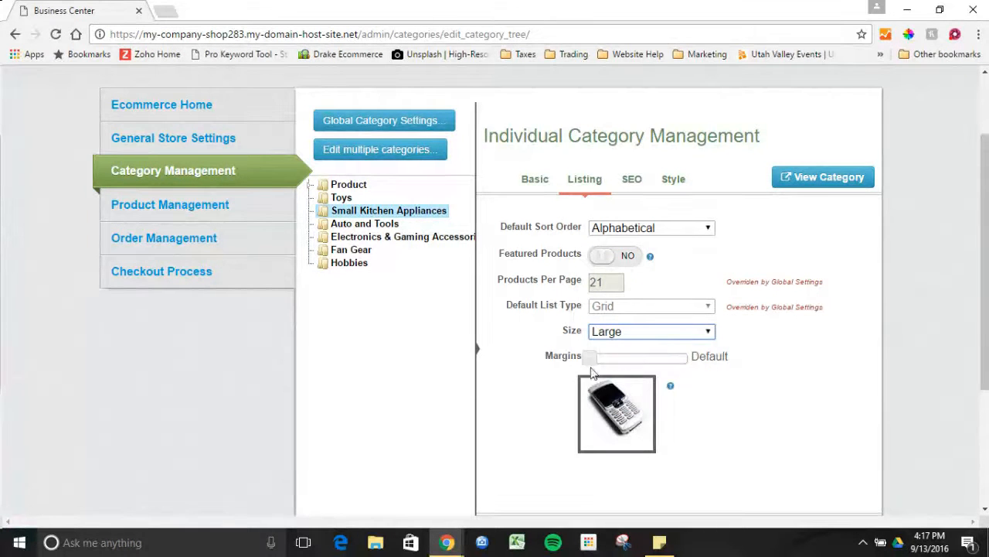
{"action": "left_click_drag", "start_coordinate": [591, 359], "coordinate": [630, 361]}
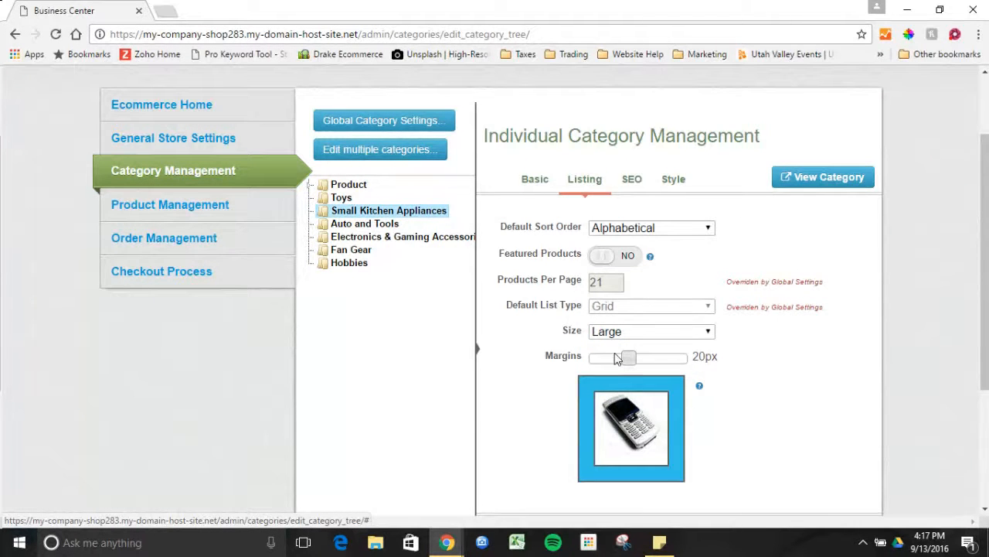
{"action": "left_click_drag", "start_coordinate": [629, 359], "coordinate": [589, 357]}
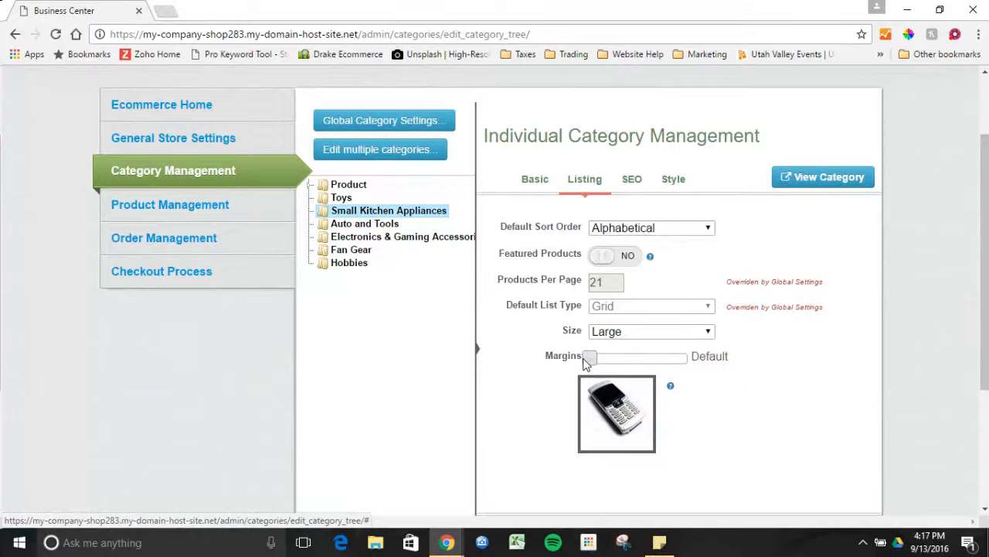
Open the category's SEO settings and review the META title, description, keywords and SEO URL.
{"action": "scroll", "coordinate": [986, 331], "scroll_direction": "down", "scroll_amount": 2}
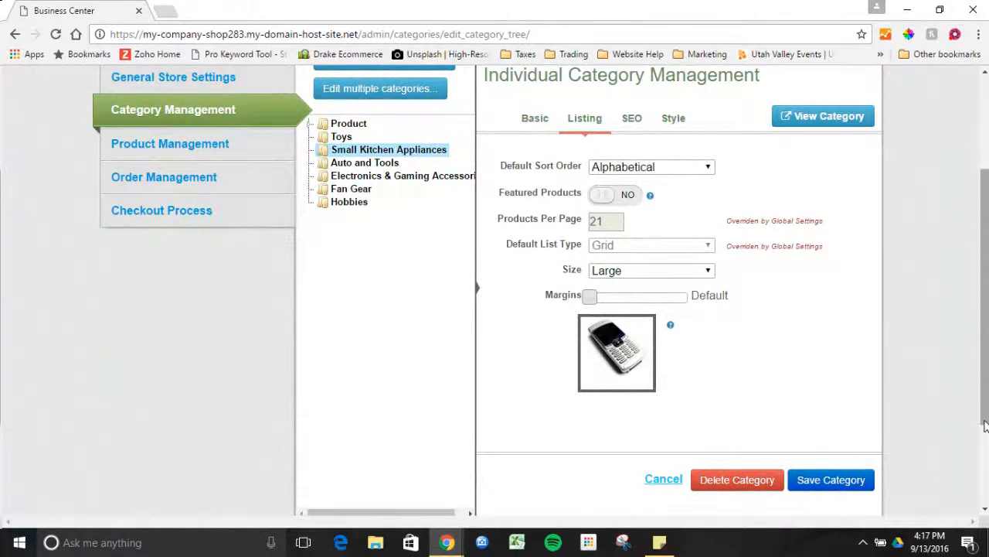
{"action": "left_click_drag", "start_coordinate": [985, 421], "coordinate": [986, 374]}
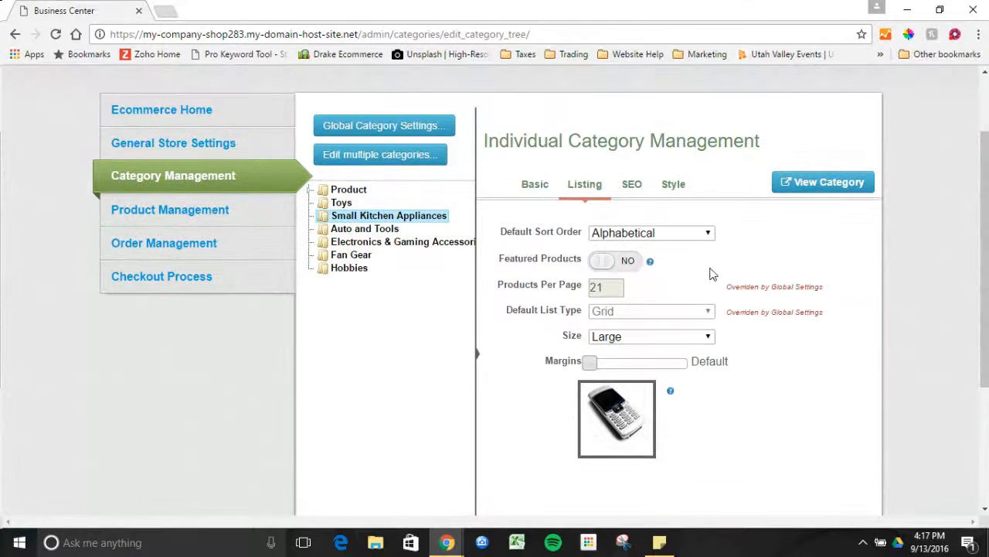
{"action": "left_click", "coordinate": [629, 185]}
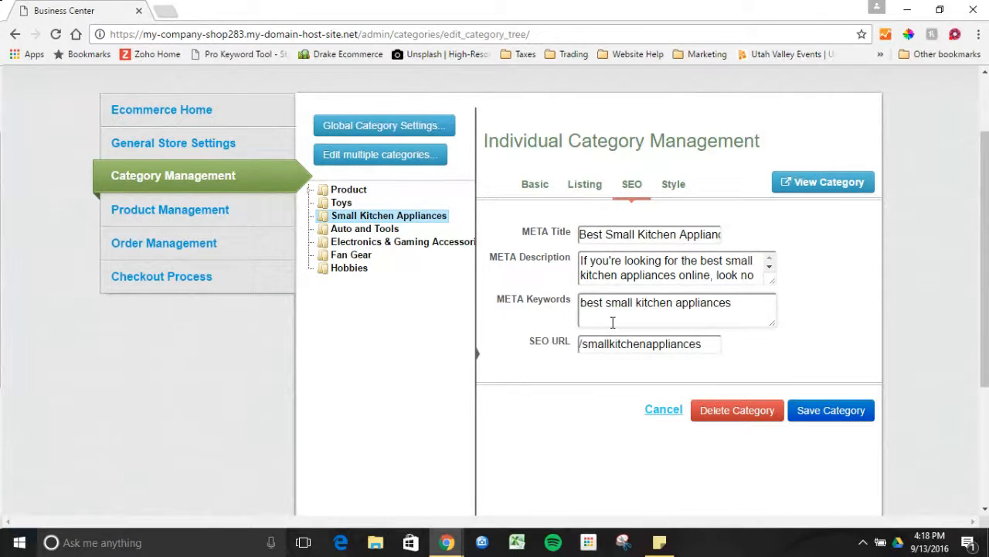
Open the category's style settings and examine the frame, matte, decor and effect options with their preview.
{"action": "left_click", "coordinate": [670, 185]}
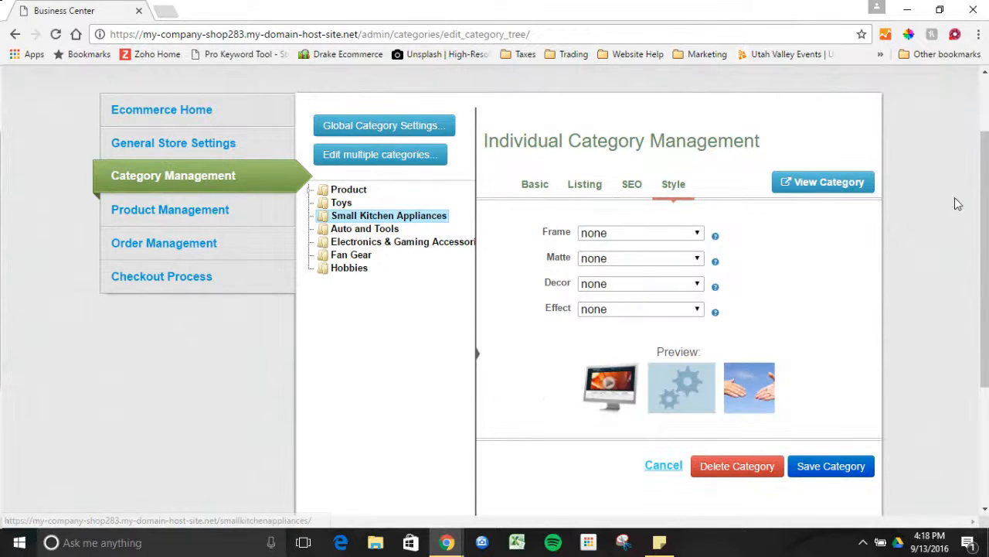
{"action": "scroll", "coordinate": [987, 212], "scroll_direction": "down", "scroll_amount": 1}
{"action": "scroll", "coordinate": [987, 213], "scroll_direction": "down", "scroll_amount": 1}
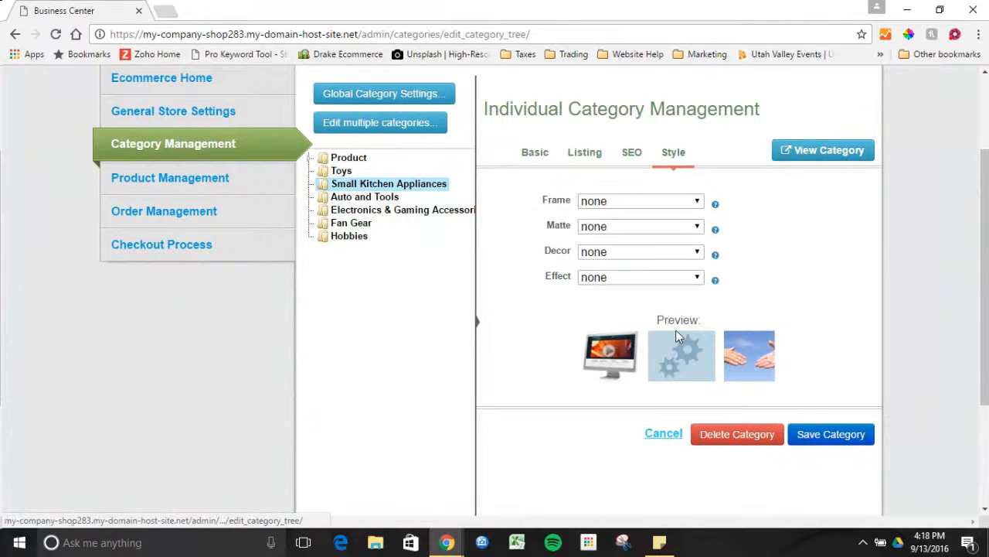
Try the plain-frame, gold-frame, black-frame, polaroid and rounded back frames on the category's preview images.
{"action": "left_click", "coordinate": [676, 202]}
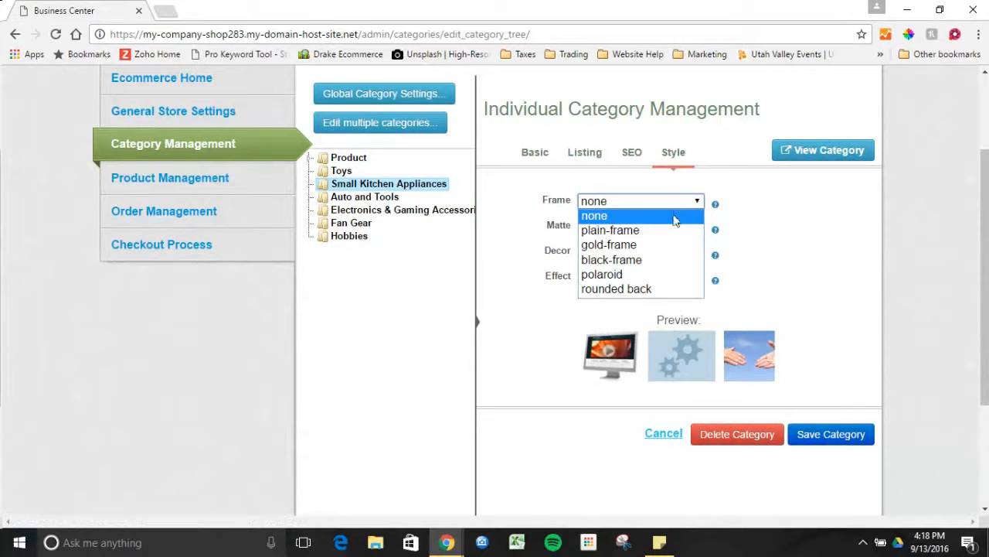
{"action": "left_click", "coordinate": [670, 230]}
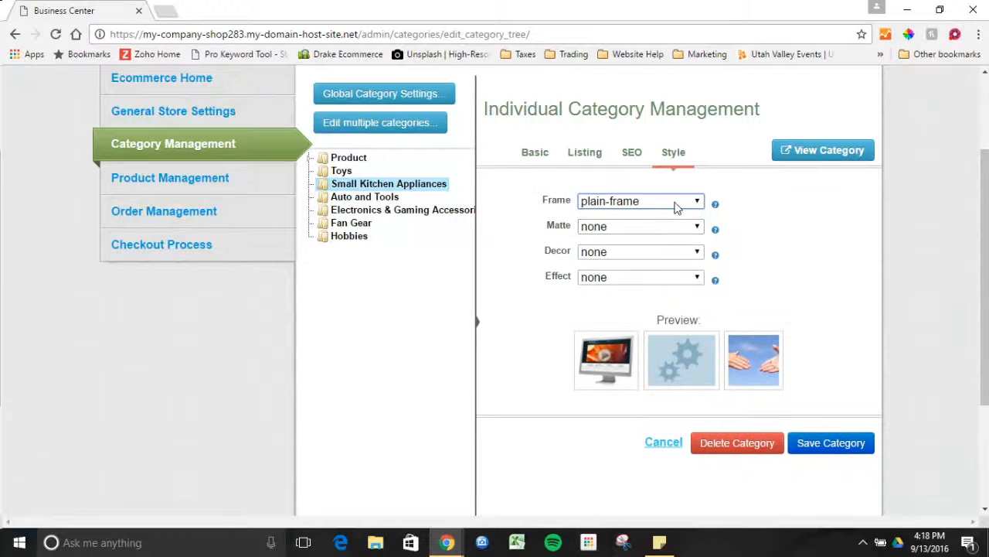
{"action": "left_click", "coordinate": [677, 206]}
{"action": "left_click", "coordinate": [668, 243]}
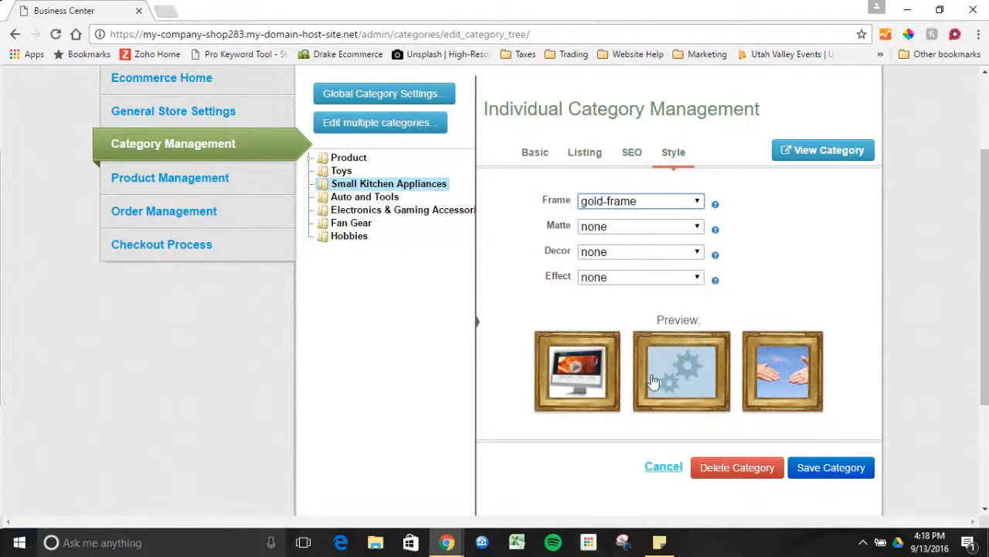
{"action": "left_click", "coordinate": [669, 205]}
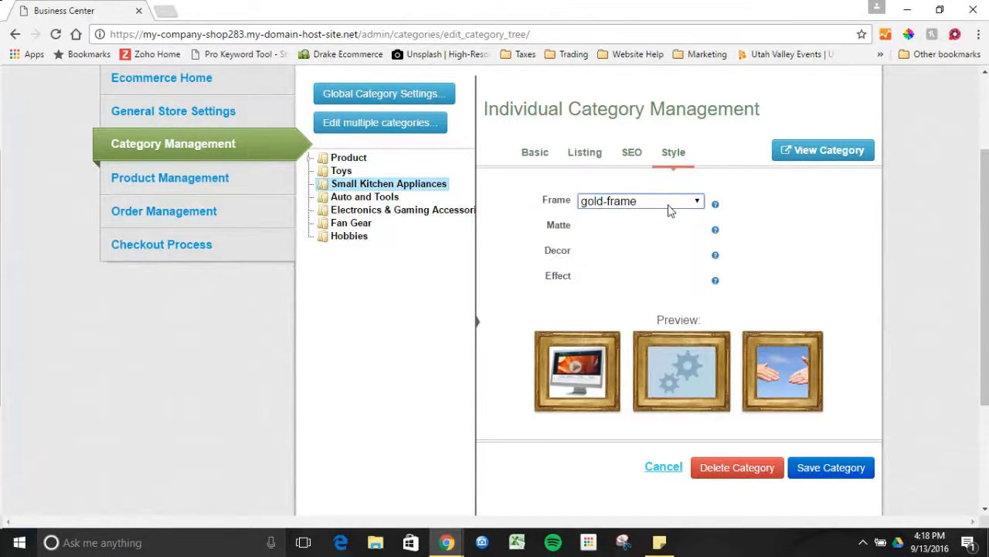
{"action": "left_click", "coordinate": [657, 261]}
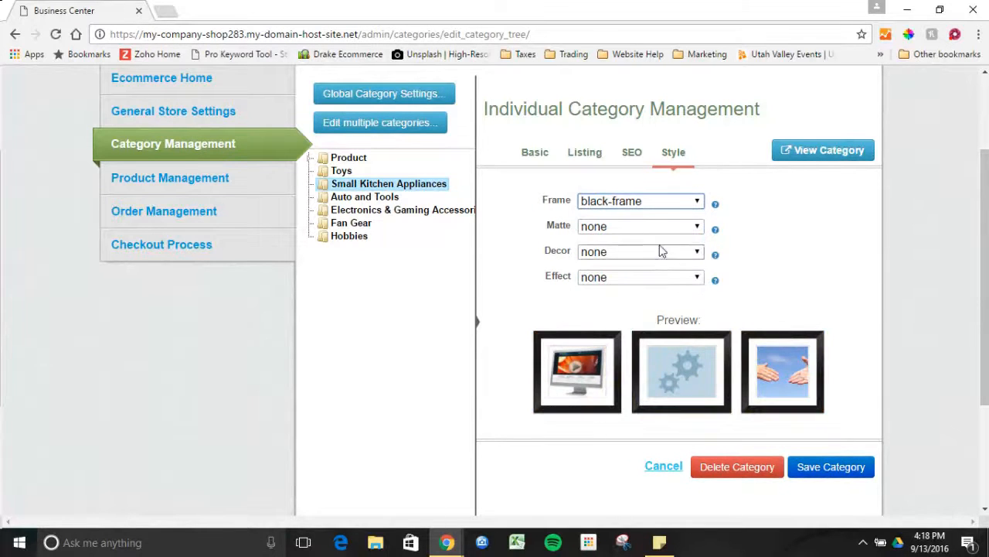
{"action": "left_click", "coordinate": [669, 202]}
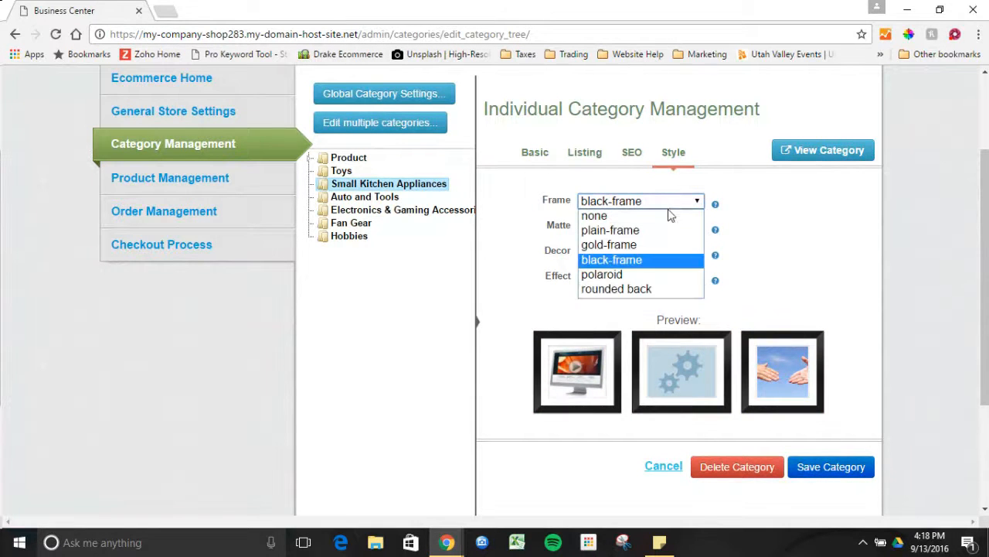
{"action": "left_click", "coordinate": [666, 275]}
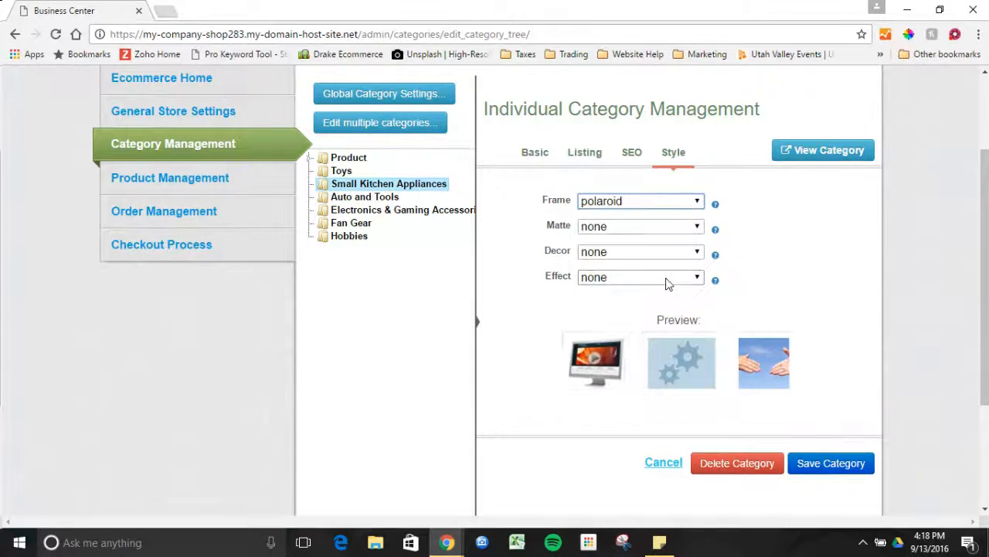
{"action": "left_click", "coordinate": [670, 203]}
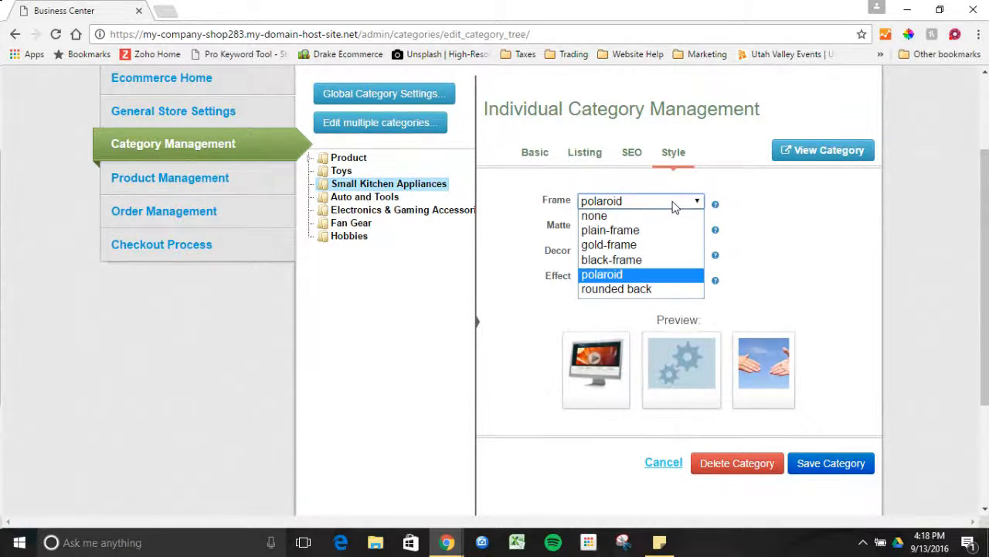
{"action": "left_click", "coordinate": [661, 291]}
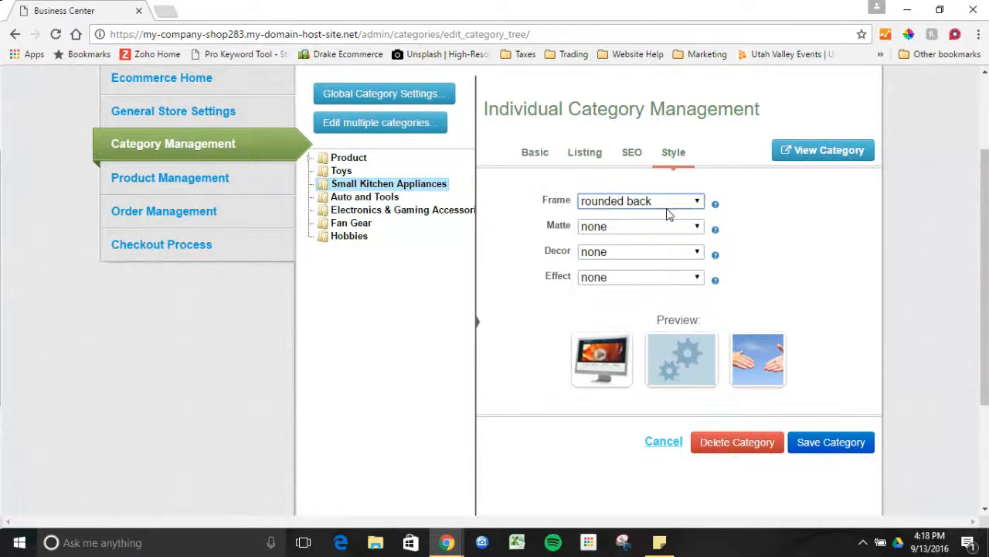
Set the category's image frame to polaroid and its matte to cut corners.
{"action": "left_click", "coordinate": [666, 204]}
{"action": "left_click", "coordinate": [662, 276]}
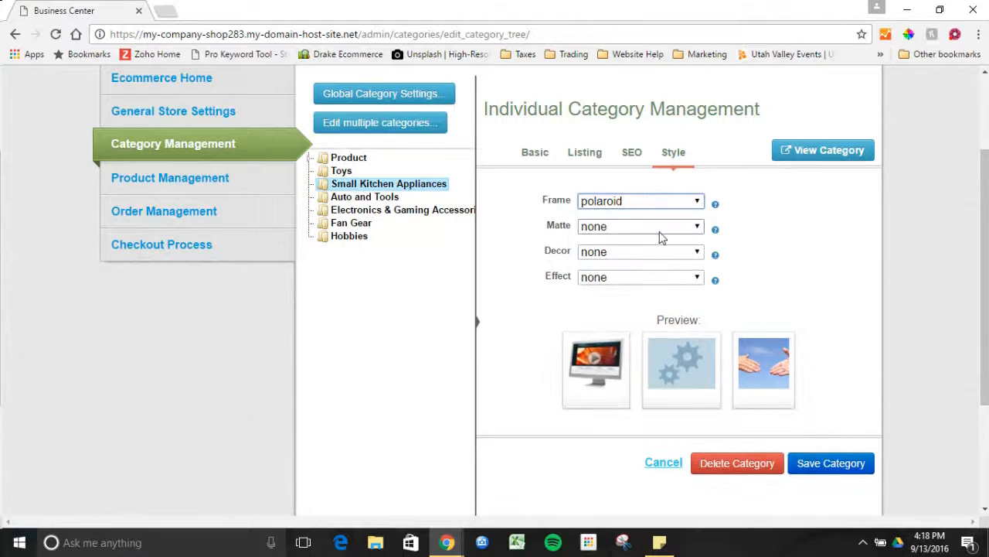
{"action": "left_click", "coordinate": [658, 228]}
{"action": "left_click", "coordinate": [655, 259]}
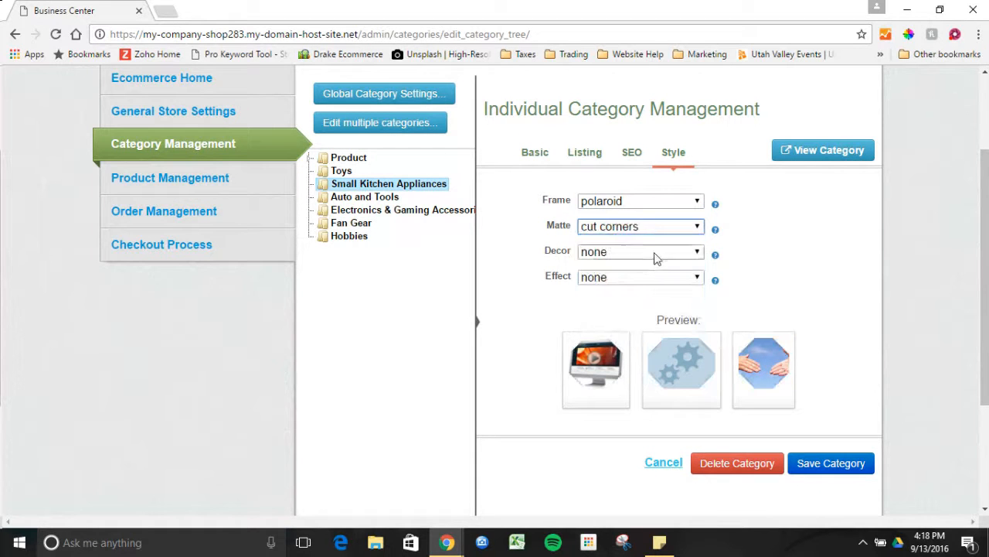
Try the brush strokes matte on the category's preview images and set the matte to watercolor.
{"action": "left_click", "coordinate": [655, 229]}
{"action": "left_click", "coordinate": [654, 300]}
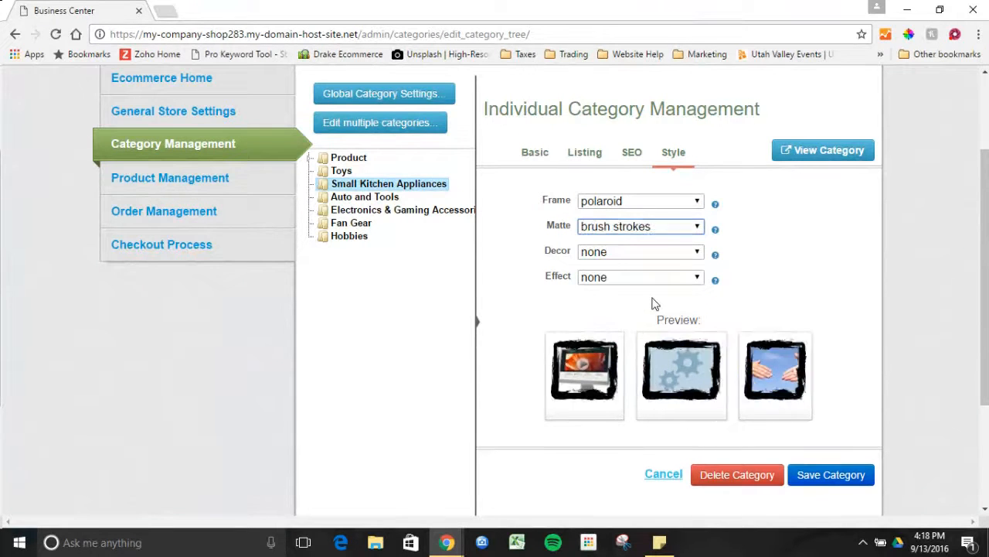
{"action": "left_click", "coordinate": [663, 228]}
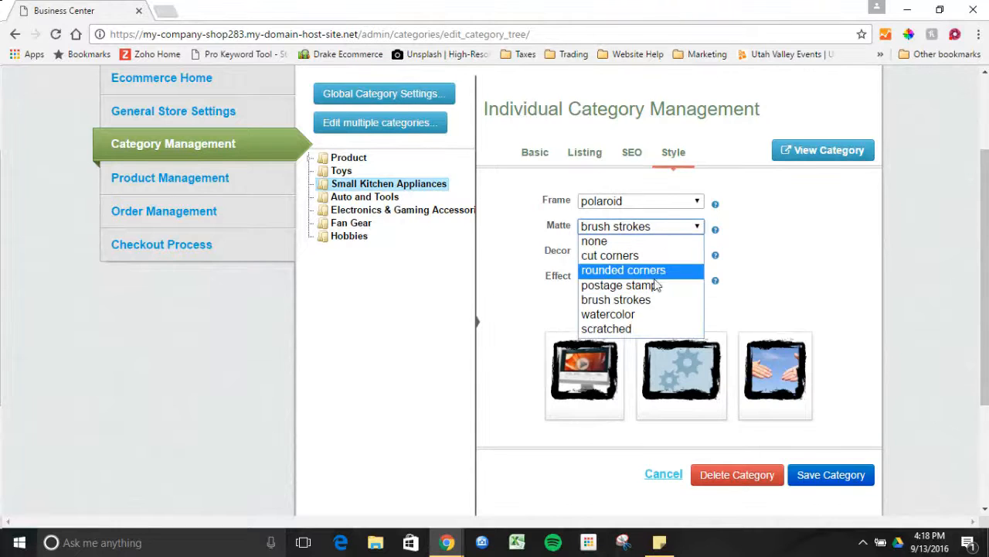
{"action": "left_click", "coordinate": [643, 314]}
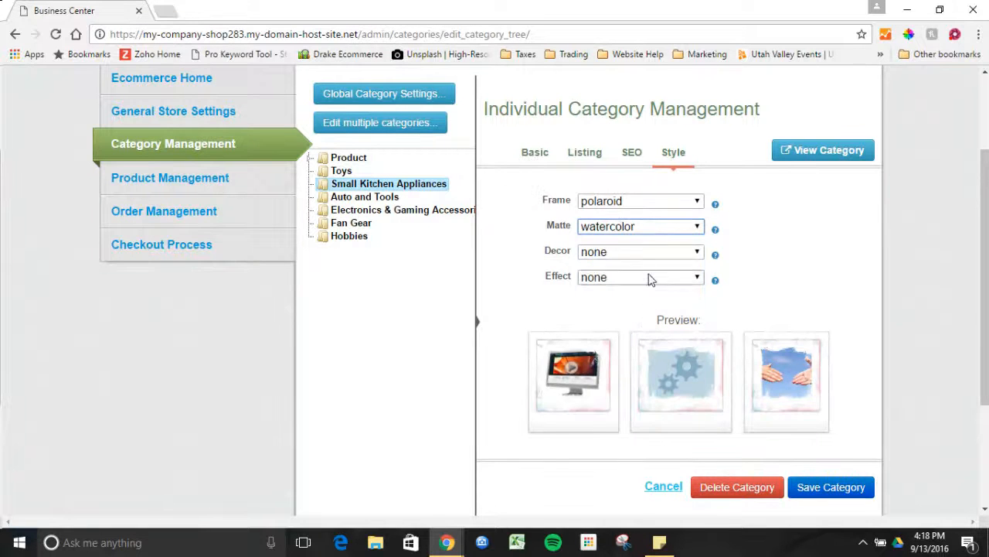
Set the category's image decor to masking tape and check the styled preview images.
{"action": "left_click", "coordinate": [654, 254]}
{"action": "left_click", "coordinate": [643, 324]}
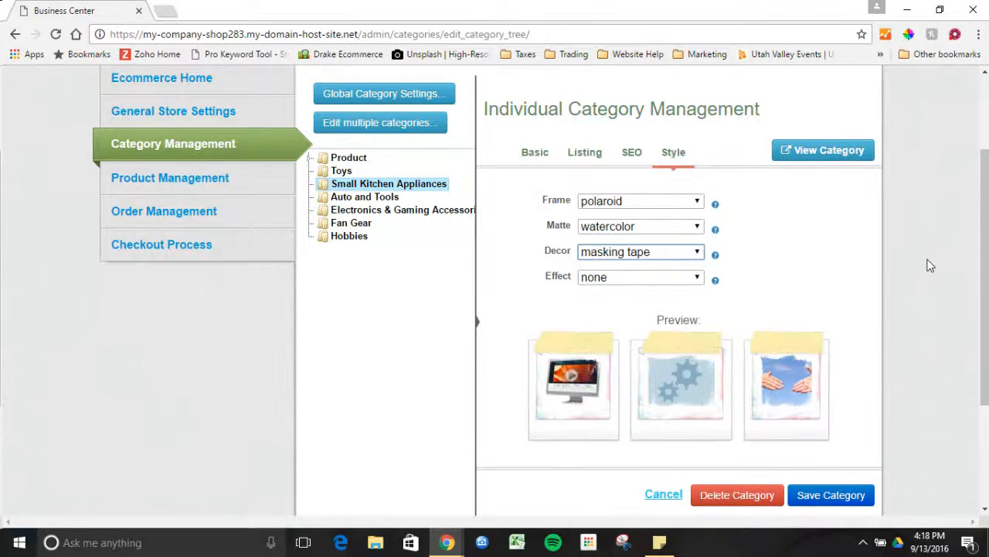
{"action": "left_click_drag", "start_coordinate": [985, 248], "coordinate": [966, 301]}
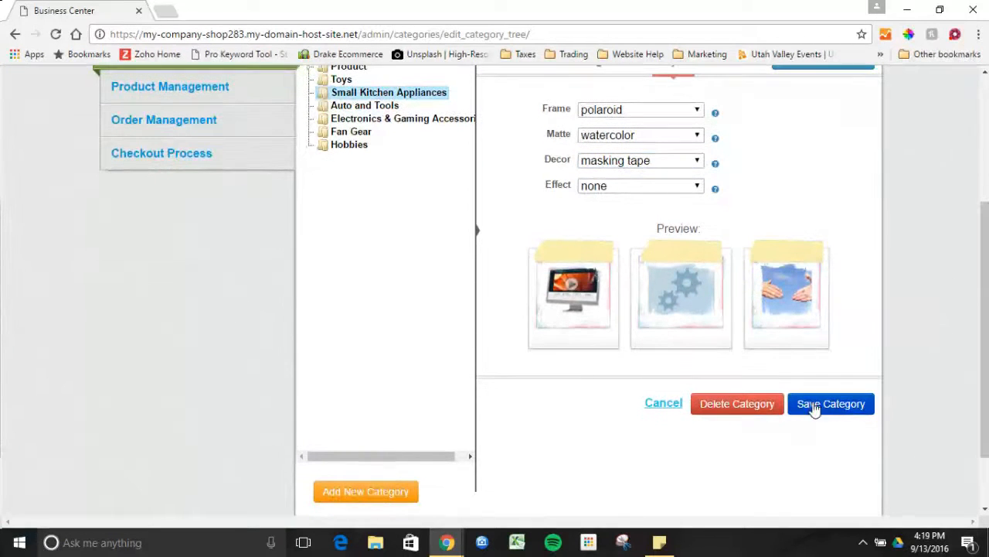
Open the Auto and Tools category and review its basic settings, including title, template, description and image.
{"action": "left_click_drag", "start_coordinate": [980, 399], "coordinate": [985, 301]}
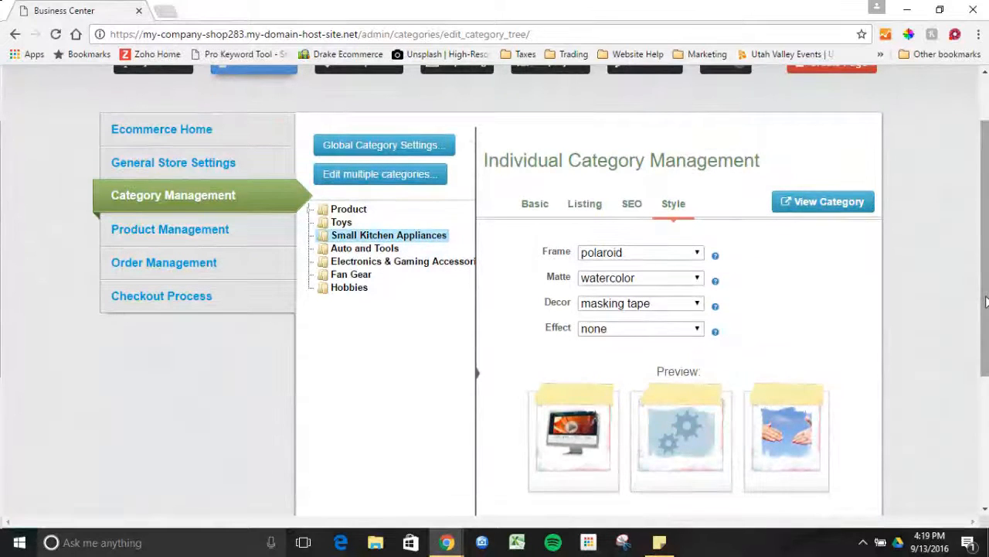
{"action": "left_click", "coordinate": [384, 250]}
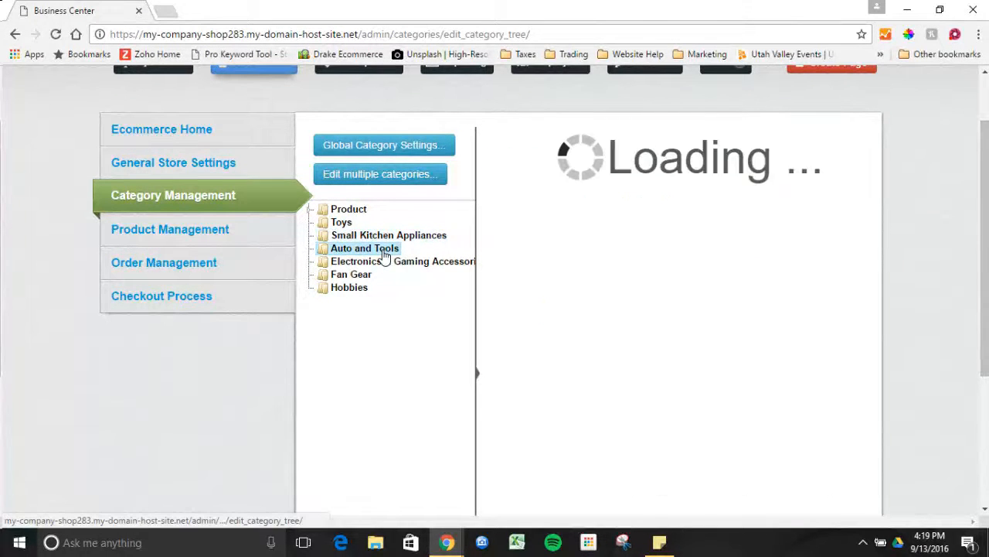
{"action": "scroll", "coordinate": [545, 318], "scroll_direction": "down", "scroll_amount": 4}
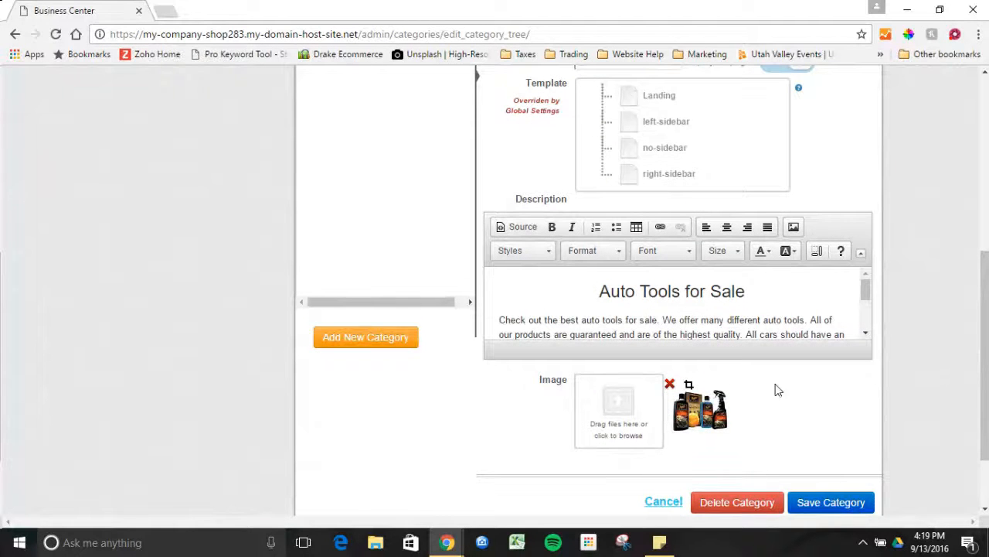
{"action": "left_click_drag", "start_coordinate": [985, 348], "coordinate": [986, 240]}
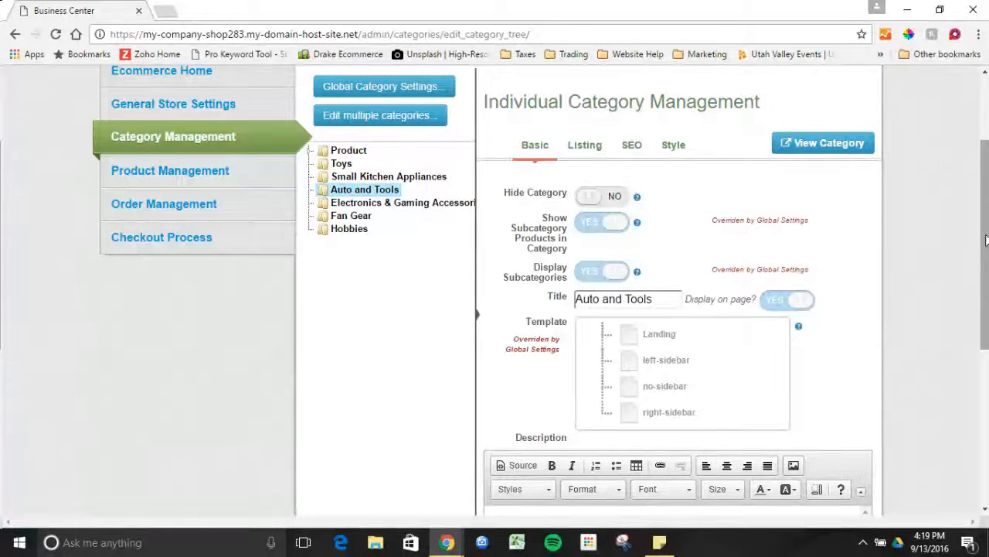
{"action": "scroll", "coordinate": [983, 238], "scroll_direction": "up", "scroll_amount": 2}
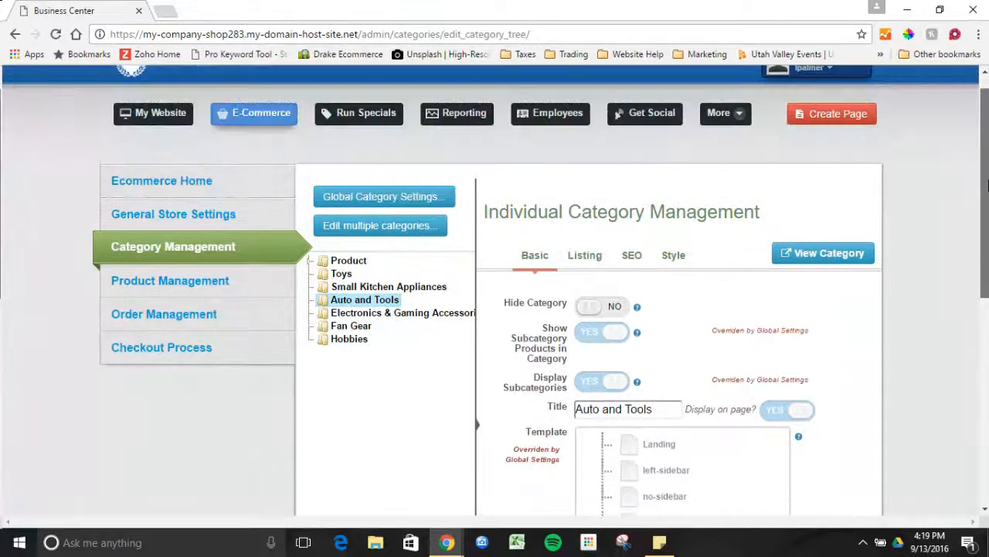